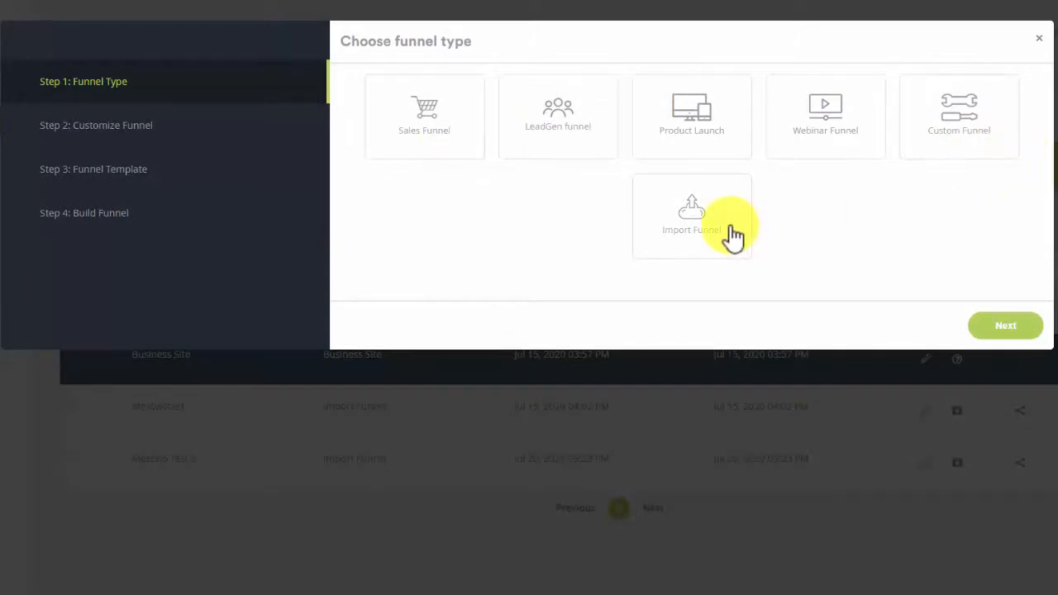
# Choose the Sales Funnel type and accept its suggested page sequence.
pyautogui.click(444, 157)
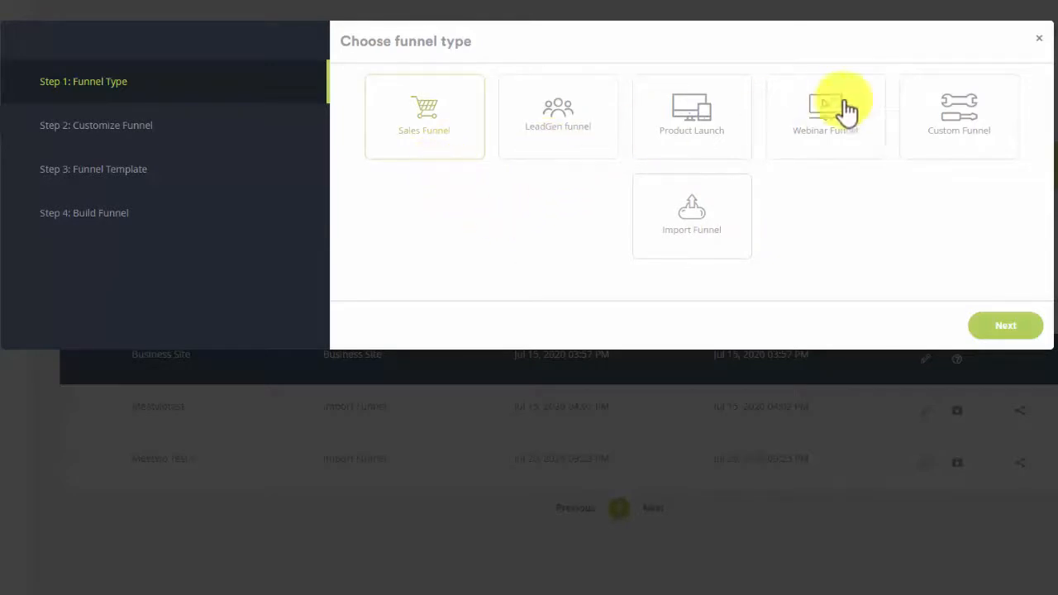
pyautogui.click(1013, 329)
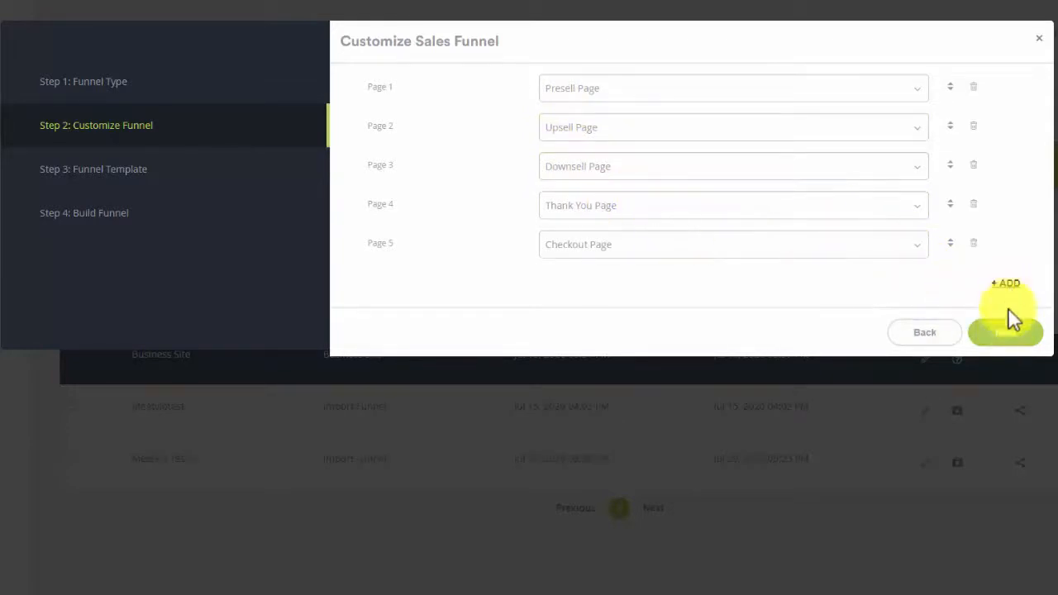
pyautogui.click(1006, 335)
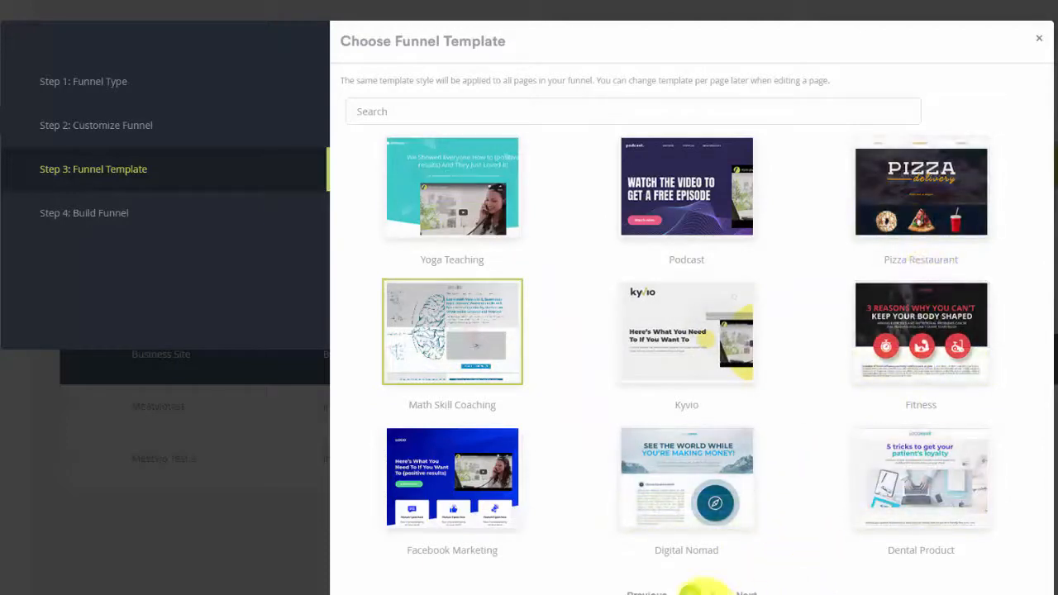
# Browse the funnel templates and continue with the Math Skill Coaching template.
pyautogui.click(710, 589)
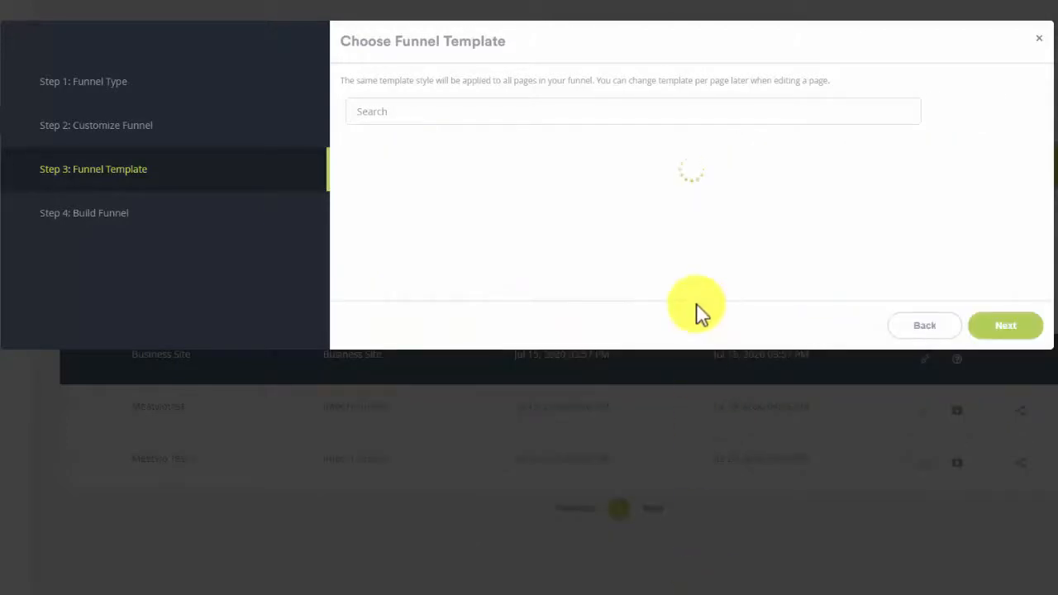
pyautogui.click(691, 451)
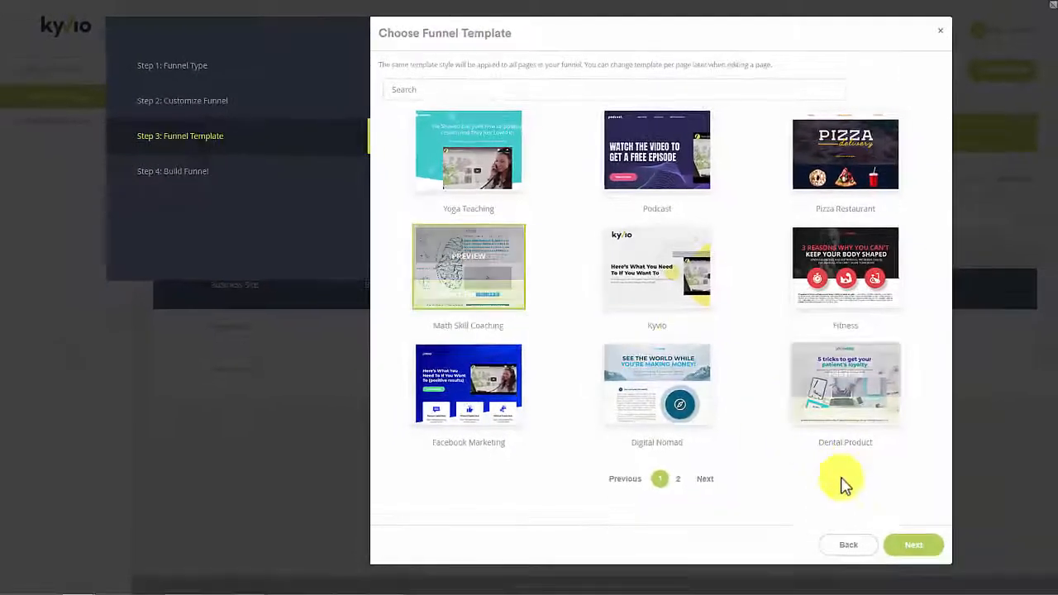
pyautogui.click(911, 548)
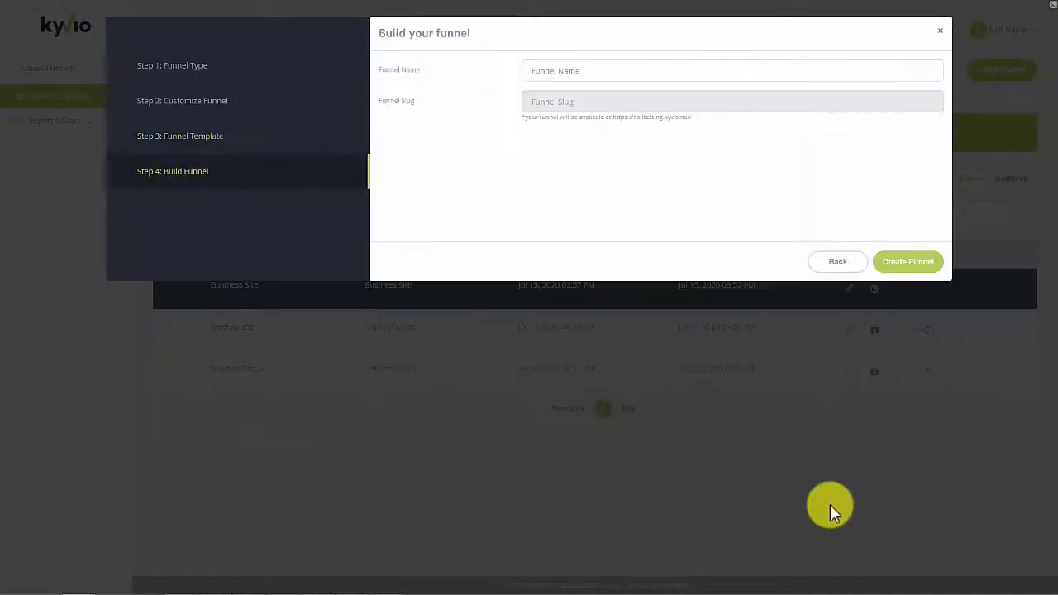
# Name the funnel "Math Teachers" and create it.
pyautogui.click(551, 71)
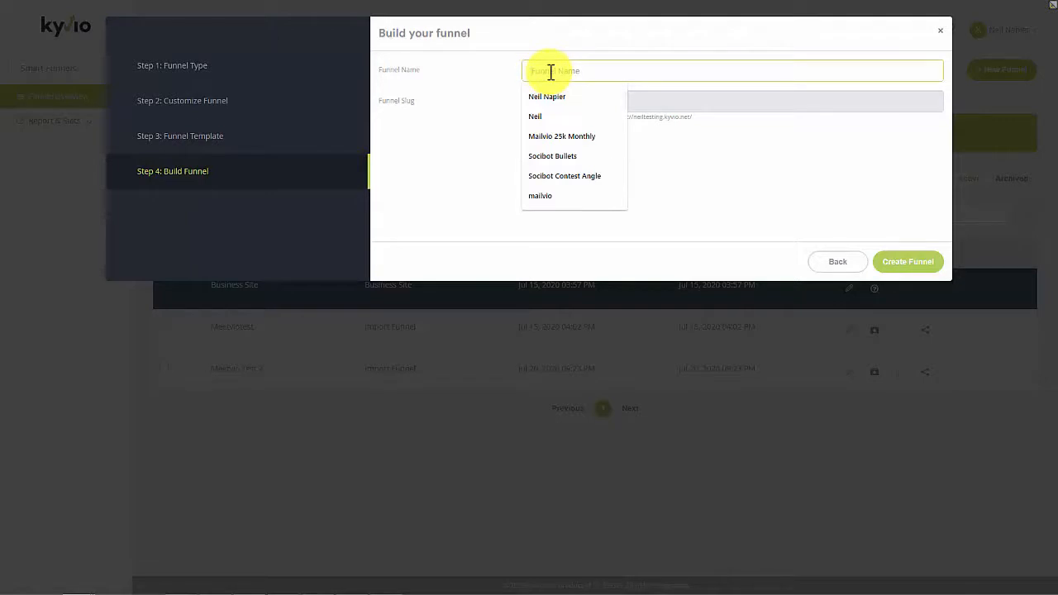
pyautogui.write('Math Teachers')
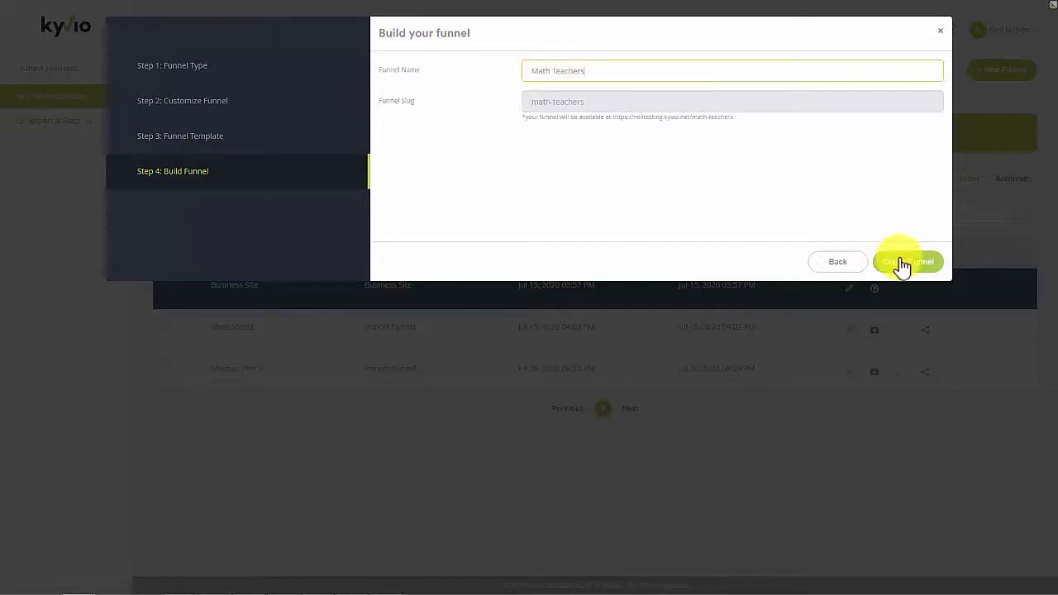
pyautogui.click(901, 262)
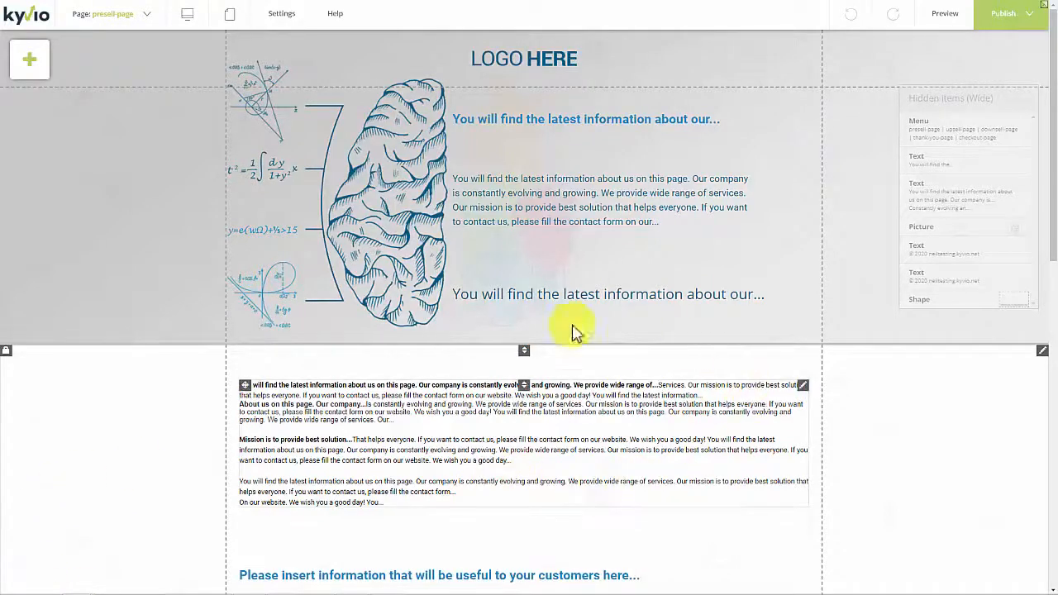
# Switch the editor to the upsell-page, look through its layout and check the funnel's list of pages.
pyautogui.click(143, 15)
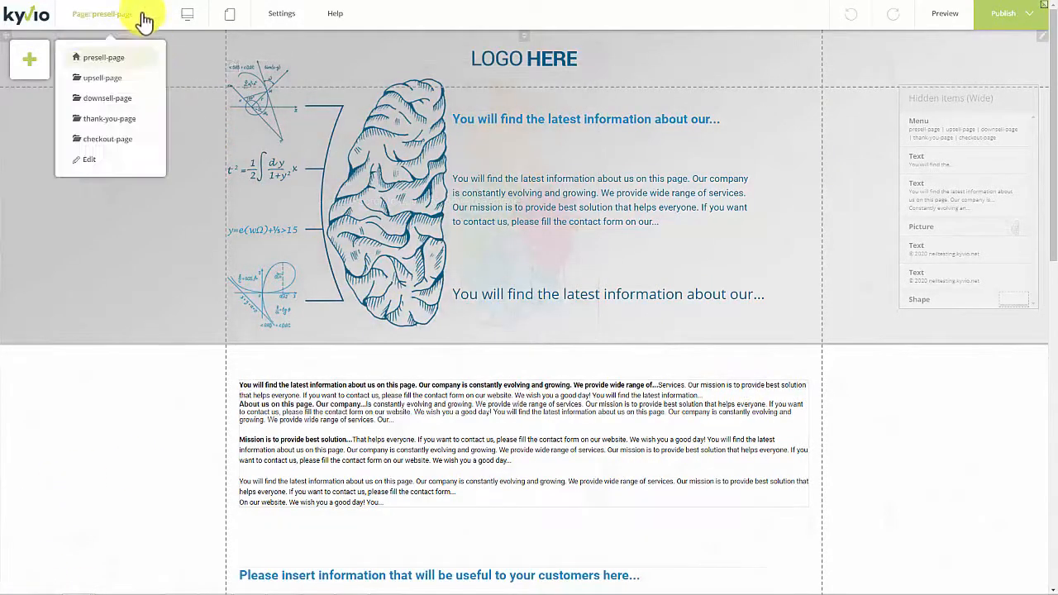
pyautogui.click(124, 87)
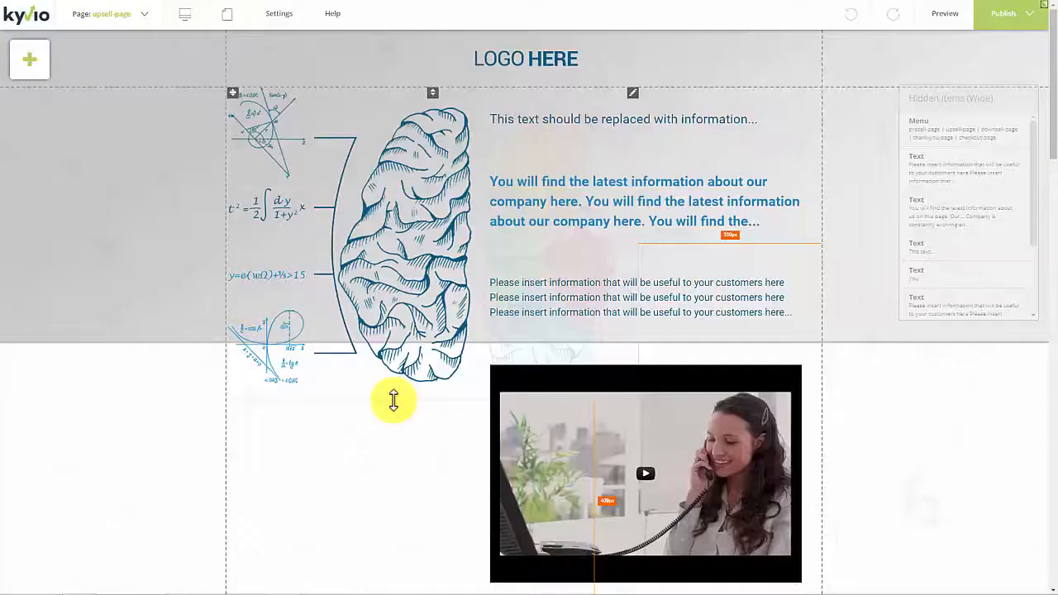
pyautogui.scroll(-15, 392, 403)
pyautogui.scroll(10, 396, 404)
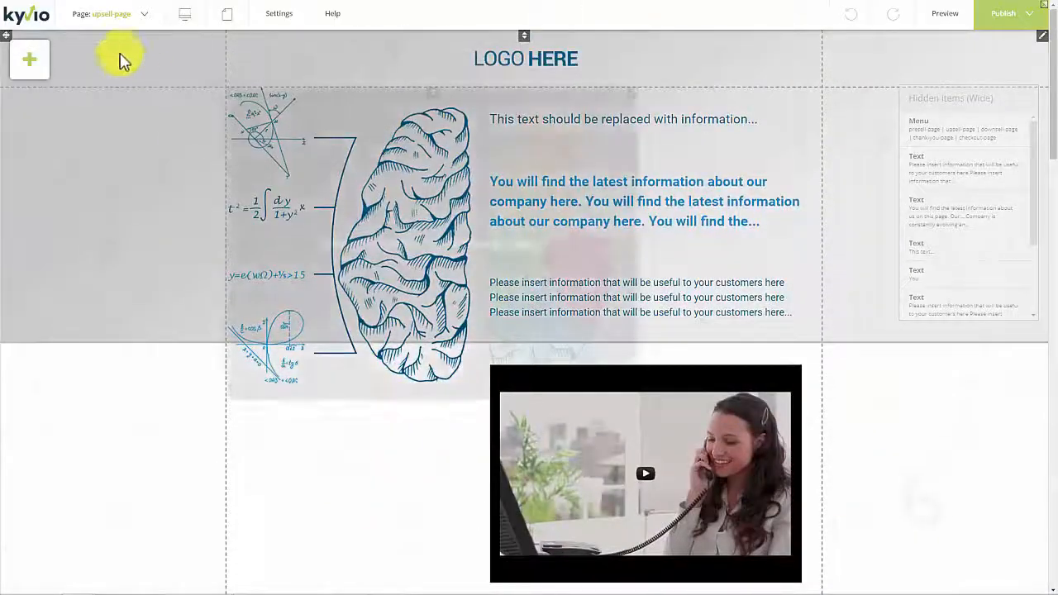
pyautogui.click(128, 13)
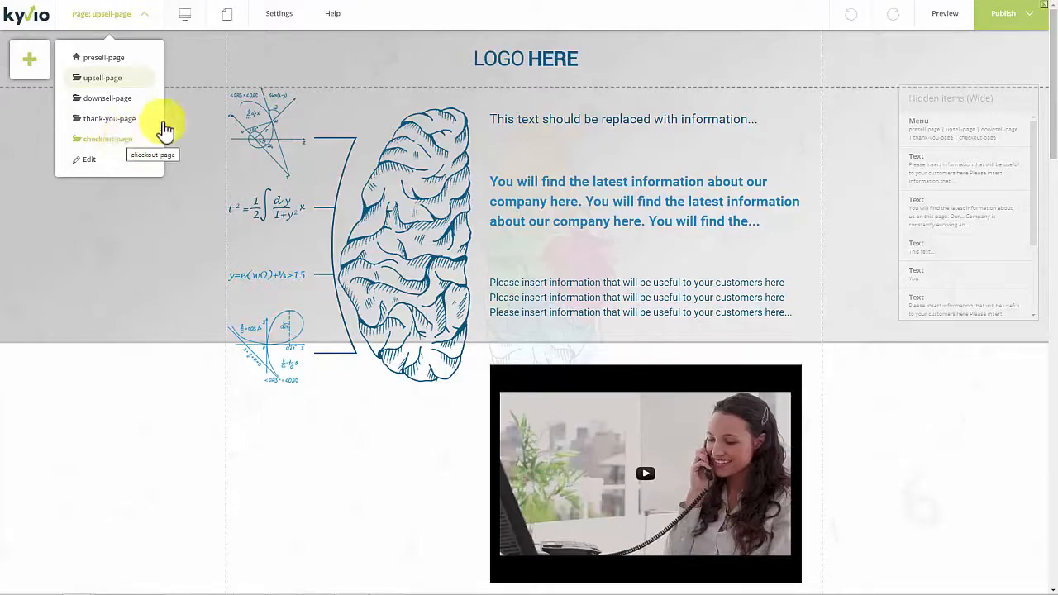
pyautogui.scroll(-4, 529, 206)
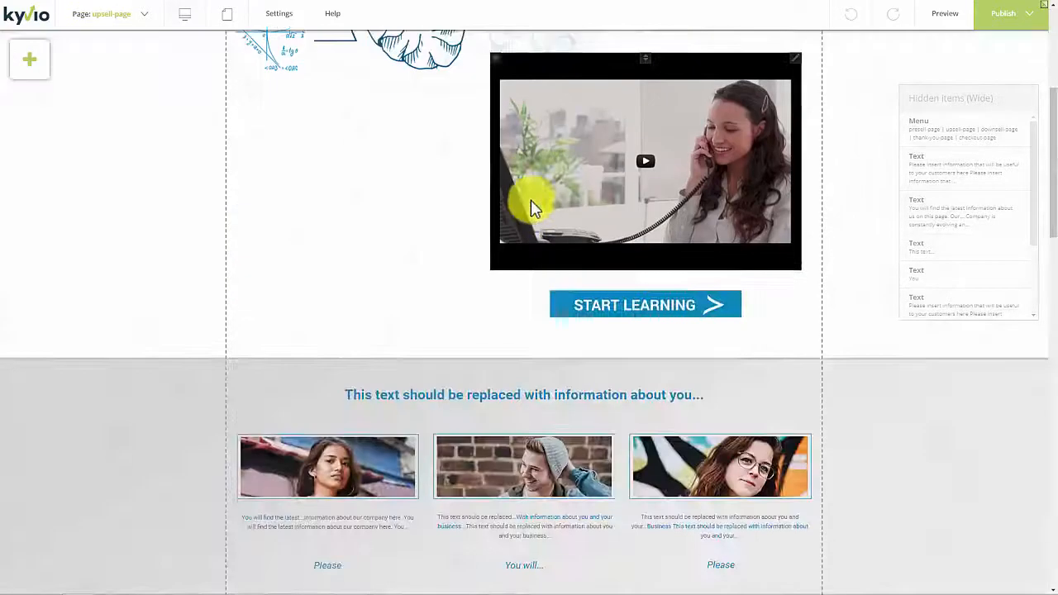
pyautogui.scroll(4, 532, 207)
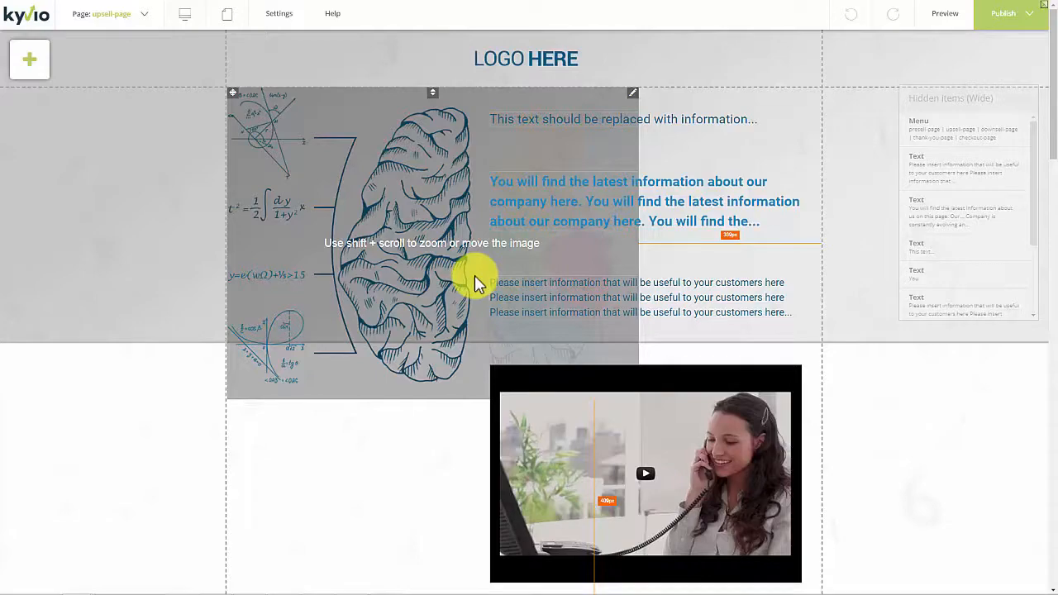
# Shrink the brain illustration so that it fits within the grey header section of the upsell page.
pyautogui.moveTo(421, 213); pyautogui.dragTo(402, 224)
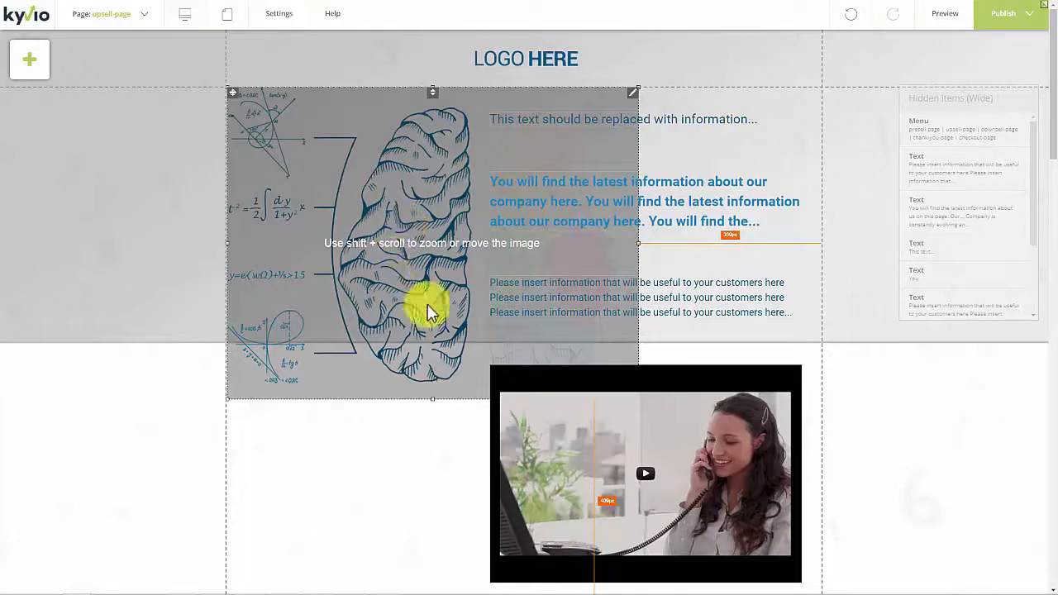
pyautogui.moveTo(370, 277)
pyautogui.mouseDown()
pyautogui.moveTo(441, 275)
pyautogui.moveTo(399, 256)
pyautogui.moveTo(369, 266)
pyautogui.mouseUp()
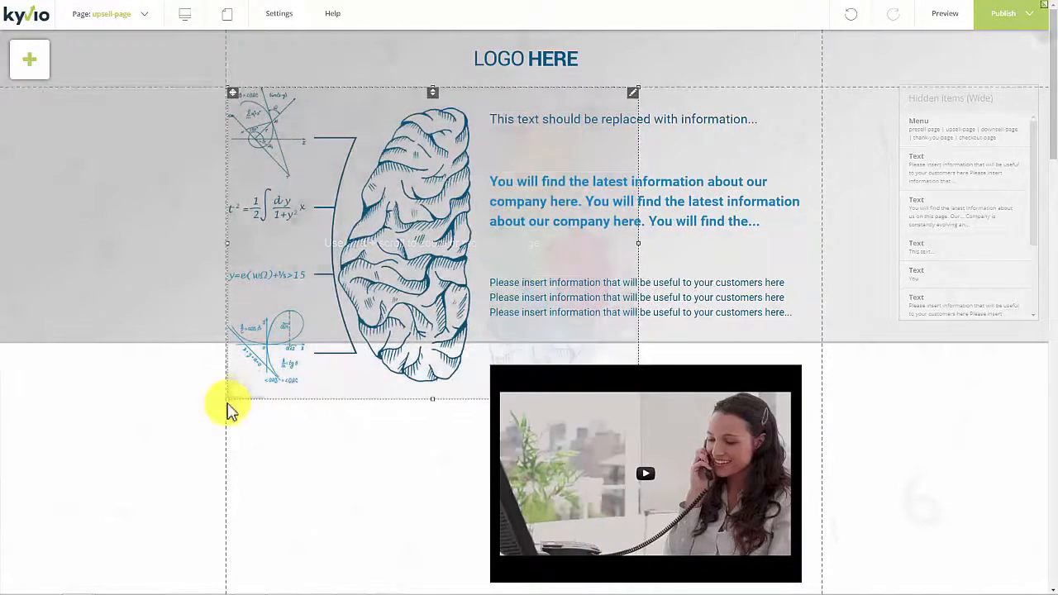
pyautogui.moveTo(229, 399); pyautogui.dragTo(343, 234)
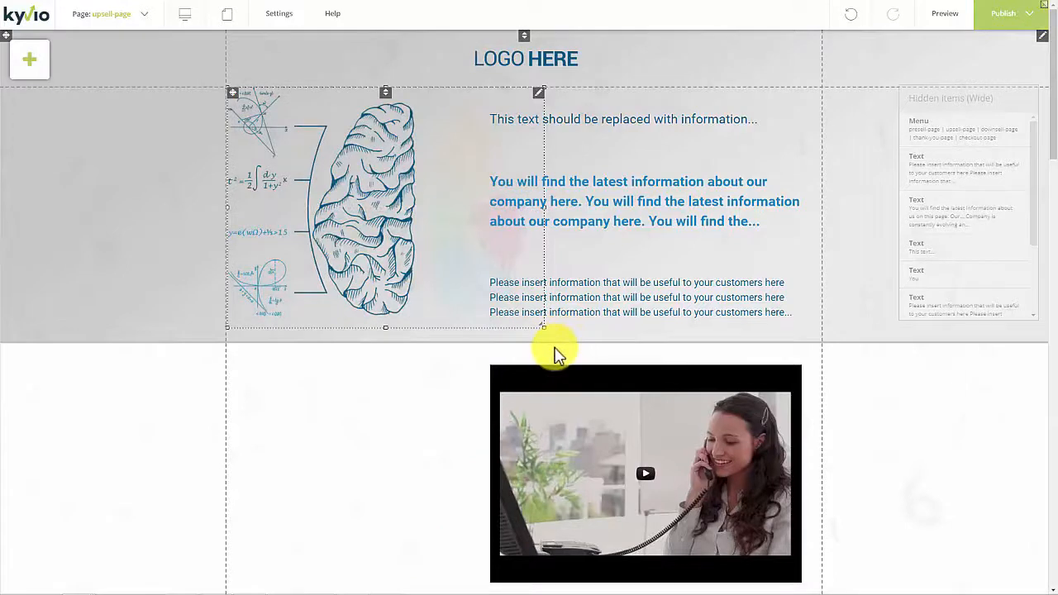
# Change the style of the "This text should be replaced with information..." line to Heading 2.
pyautogui.click(613, 132)
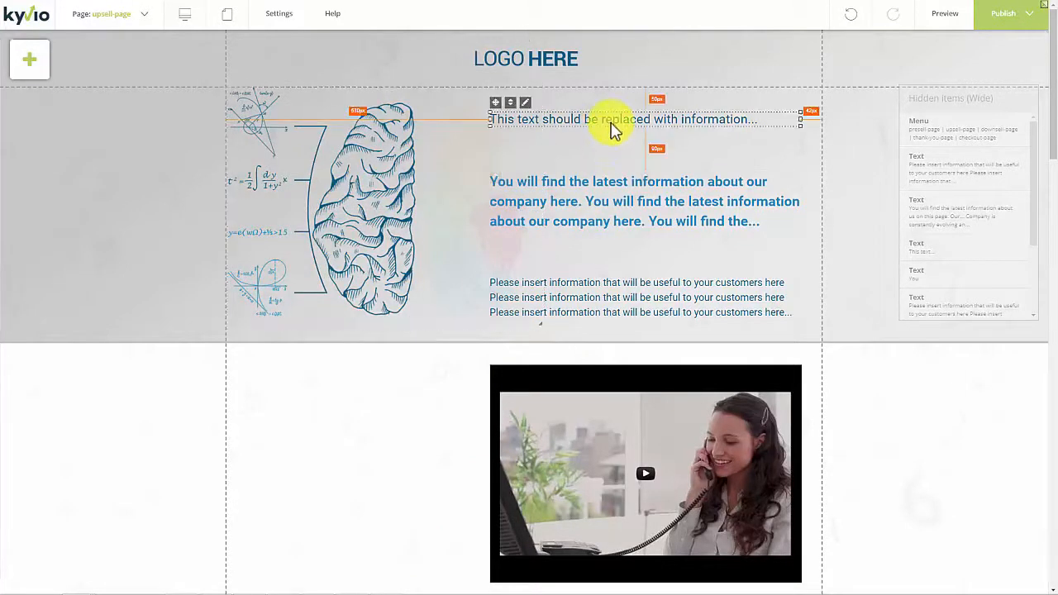
pyautogui.rightClick(528, 110)
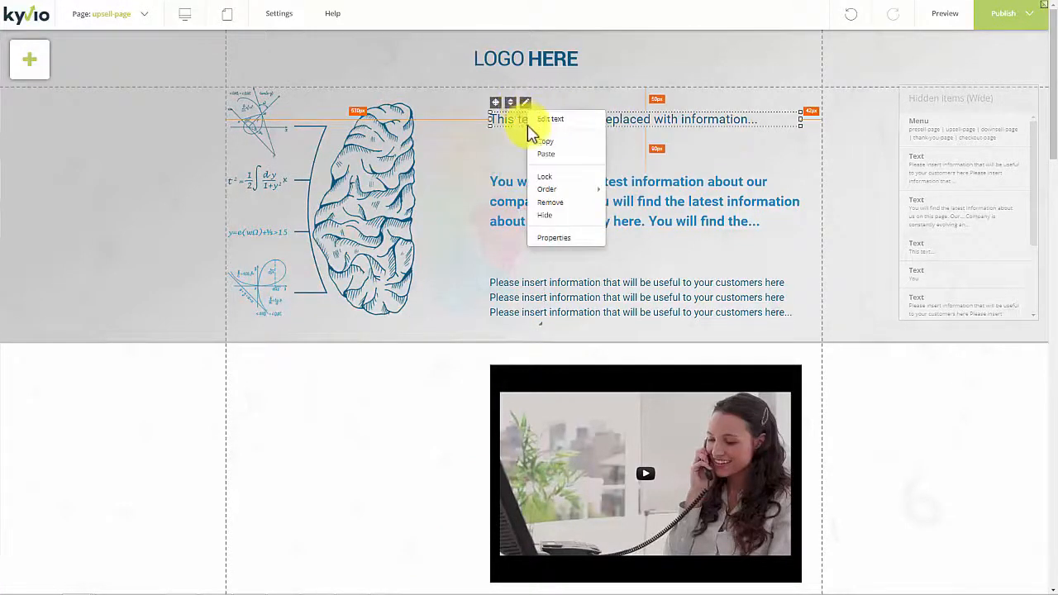
pyautogui.click(546, 121)
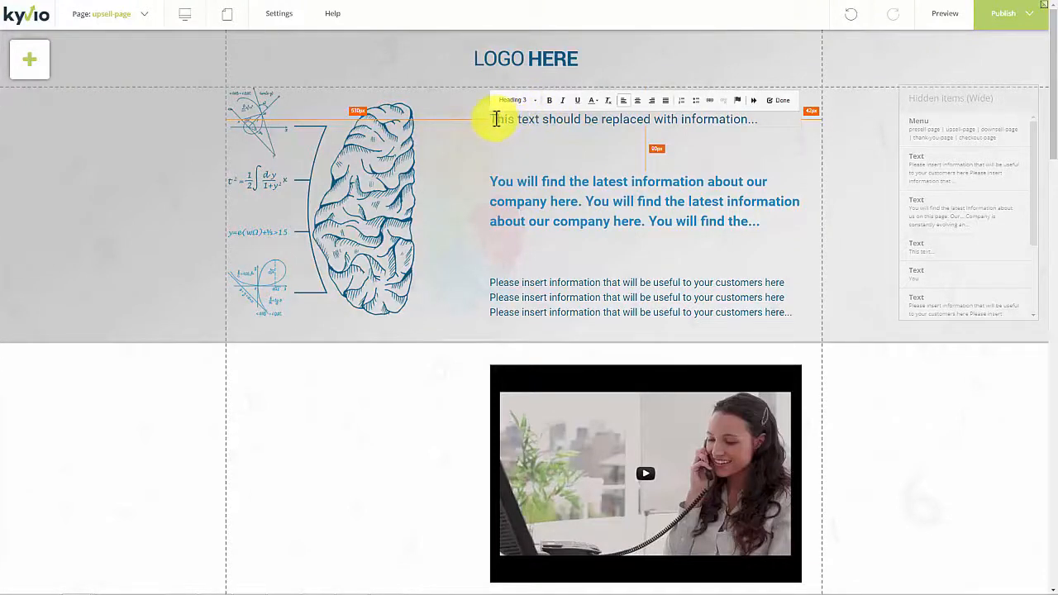
pyautogui.moveTo(497, 118); pyautogui.dragTo(670, 119)
pyautogui.tripleClick(668, 118)
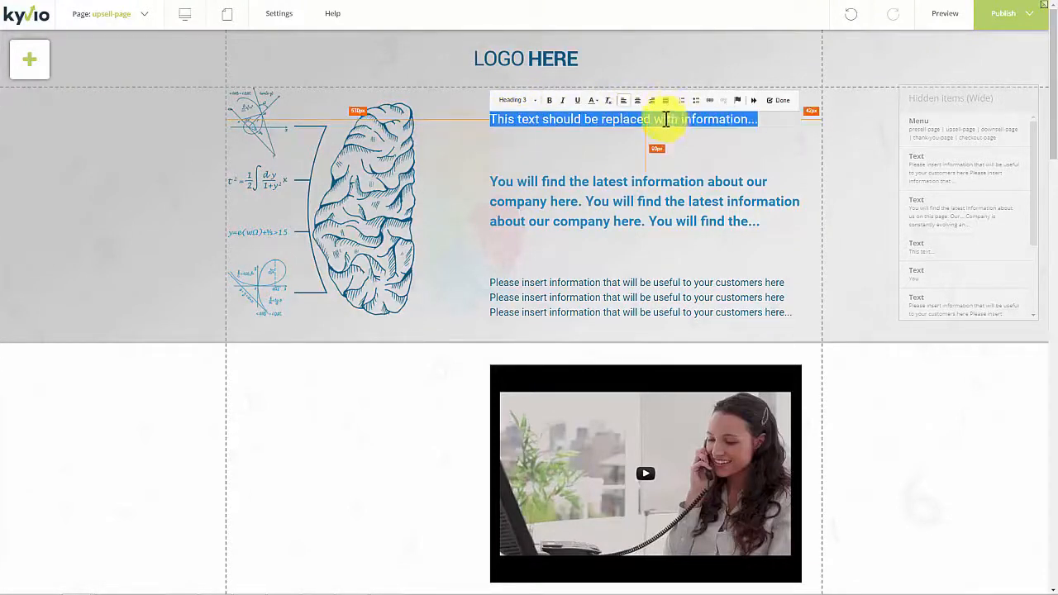
pyautogui.click(517, 100)
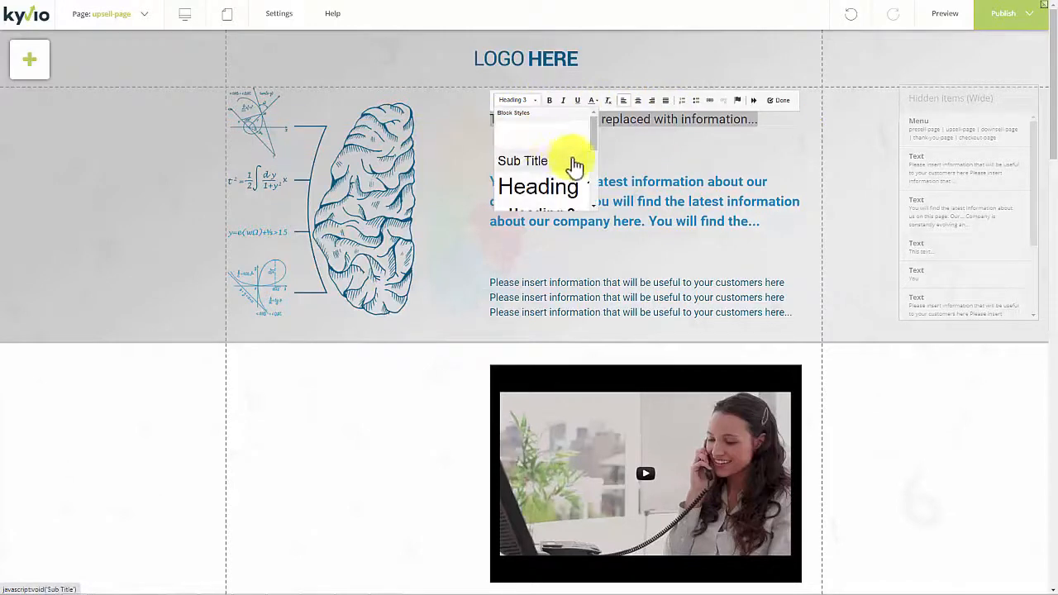
pyautogui.scroll(2, 578, 161)
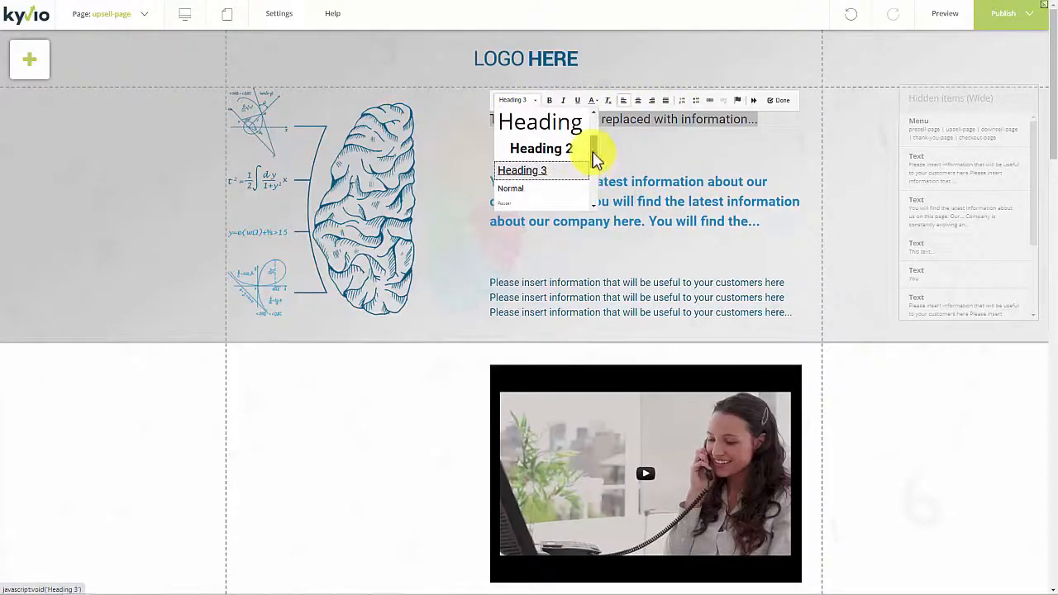
pyautogui.click(571, 155)
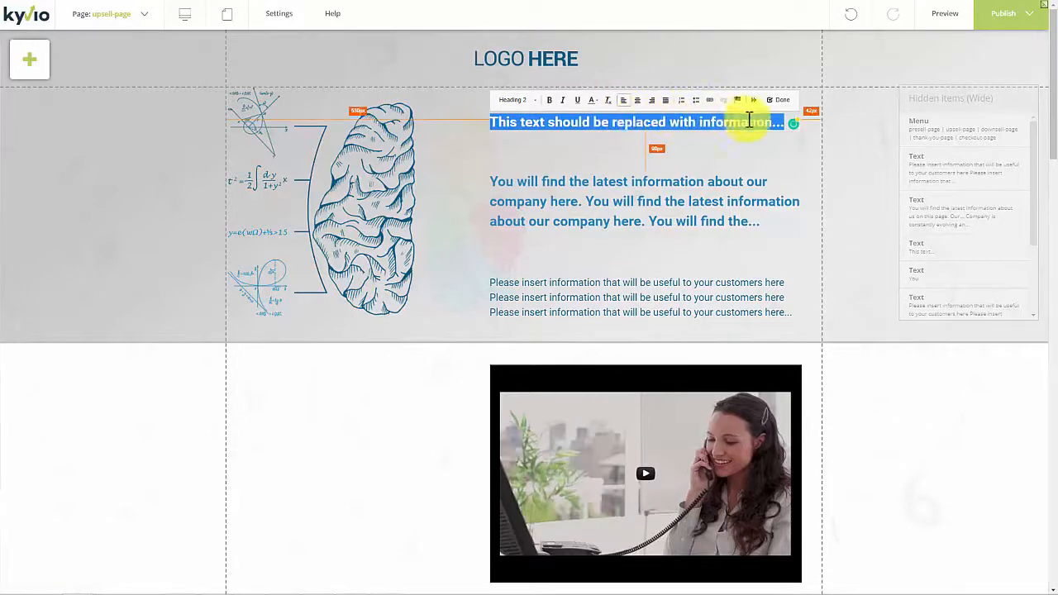
pyautogui.click(777, 100)
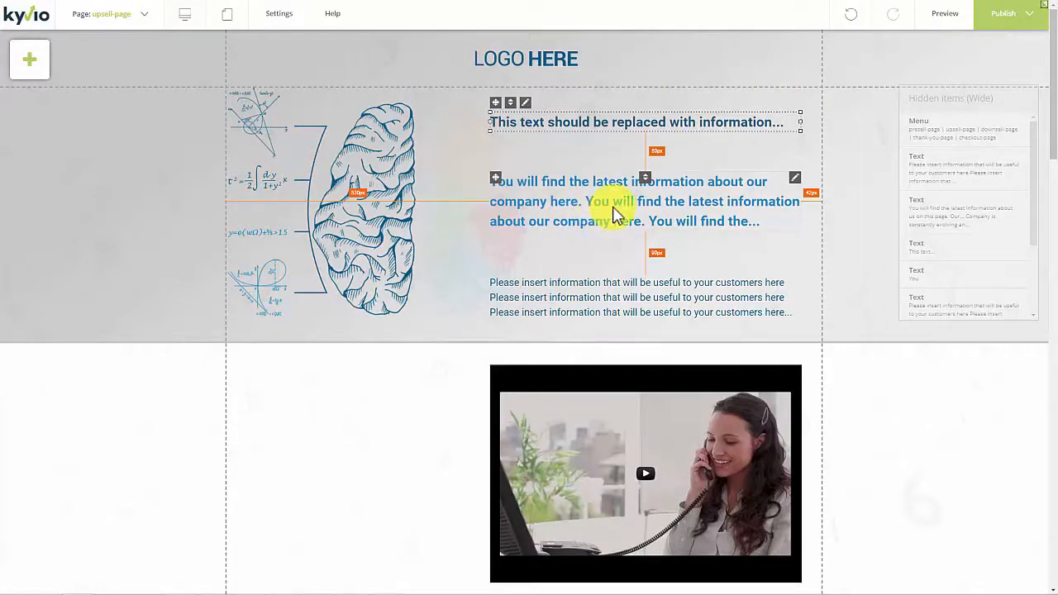
# Move the blue headline paragraph slightly closer to the heading above it and select it together with the smaller text below.
pyautogui.moveTo(615, 213)
pyautogui.mouseDown()
pyautogui.moveTo(609, 190)
pyautogui.moveTo(613, 209)
pyautogui.mouseUp()
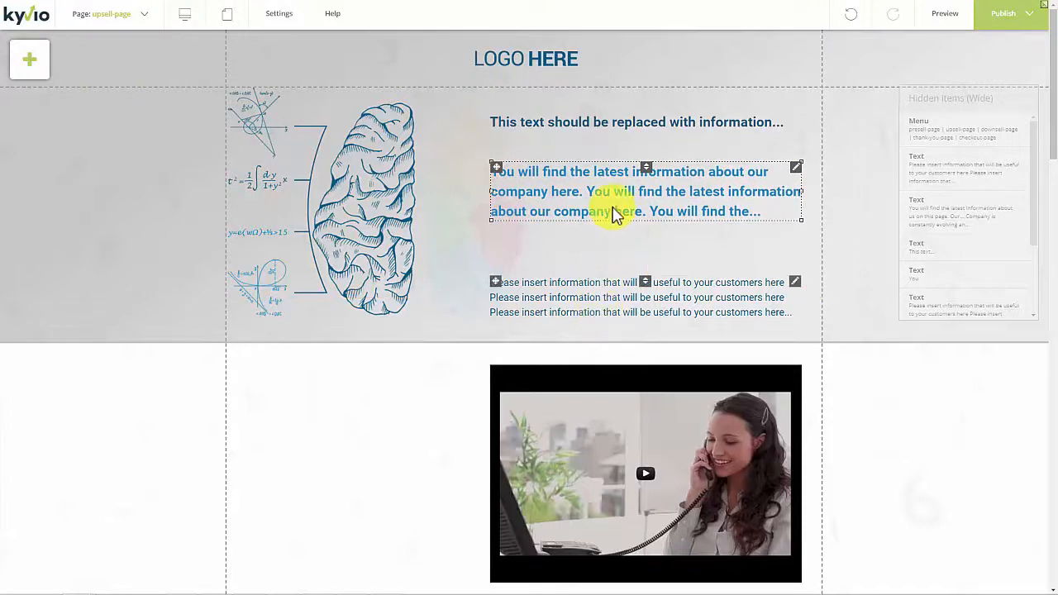
pyautogui.moveTo(602, 302)
pyautogui.mouseDown()
pyautogui.moveTo(606, 288)
pyautogui.moveTo(603, 302)
pyautogui.mouseUp()
pyautogui.scroll(-4, 539, 355)
pyautogui.click(569, 306)
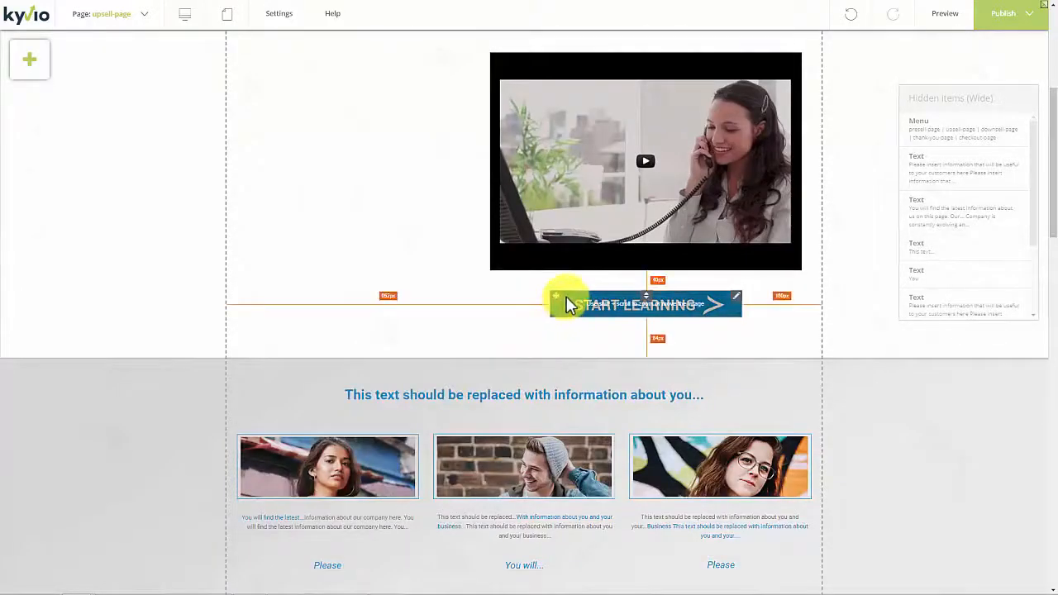
# Centre the video and the START LEARNING button horizontally in the white section.
pyautogui.scroll(4, 579, 331)
pyautogui.scroll(-2, 831, 402)
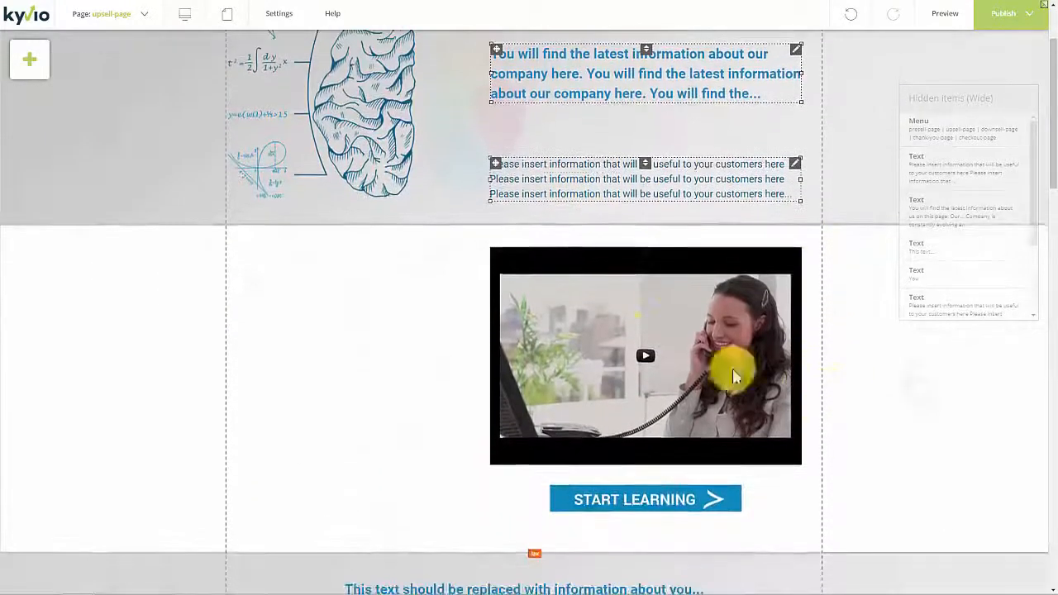
pyautogui.click(623, 336)
pyautogui.moveTo(606, 336); pyautogui.dragTo(517, 361)
pyautogui.moveTo(590, 510); pyautogui.dragTo(523, 534)
# Select the grey three-photo section together with its heading, all photos and captions, and move everything up slightly.
pyautogui.scroll(-4, 523, 534)
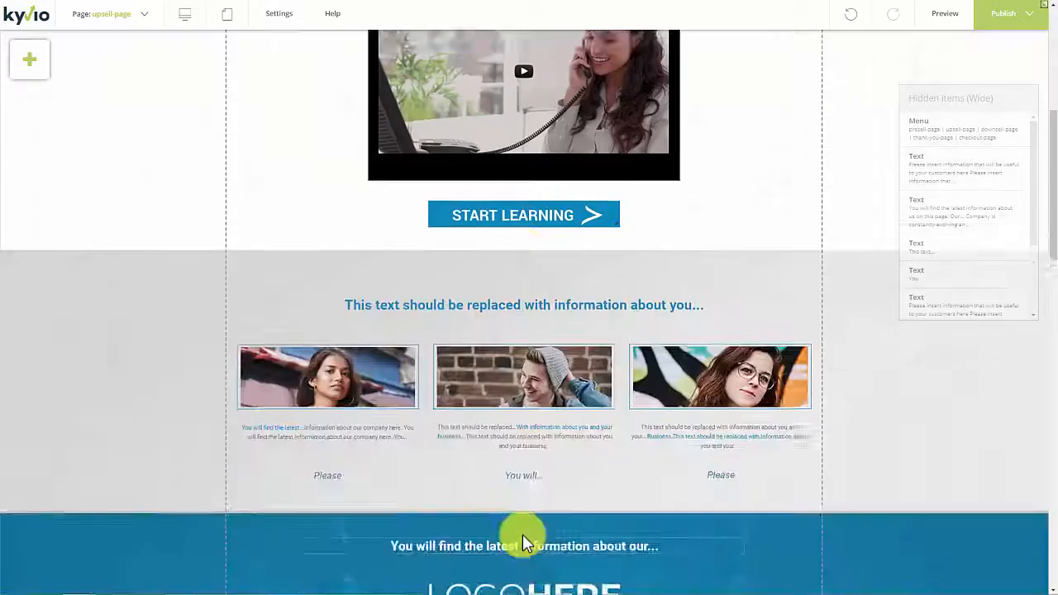
pyautogui.click(542, 283)
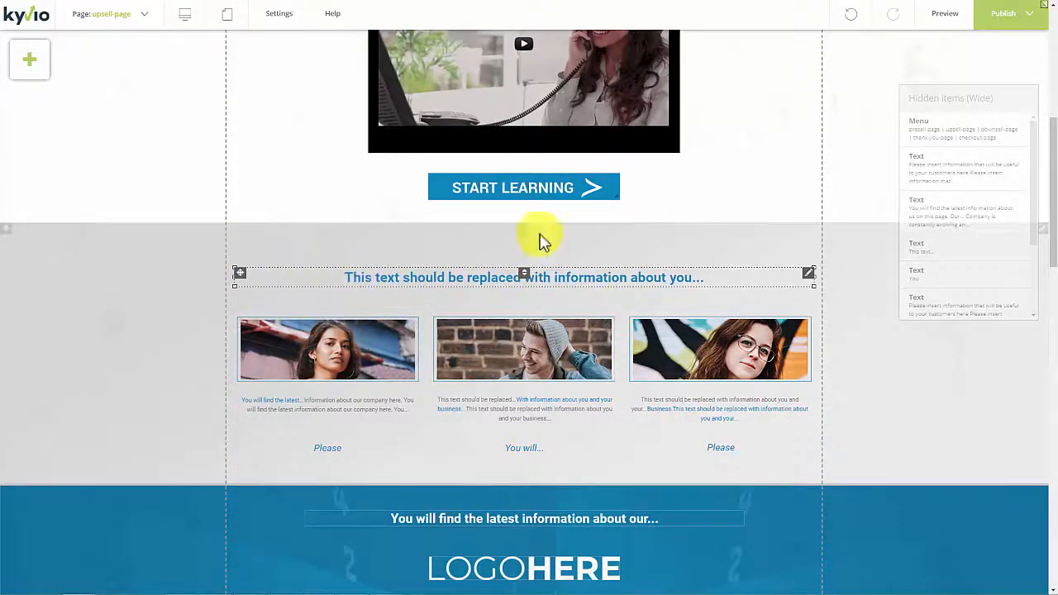
pyautogui.click(842, 472)
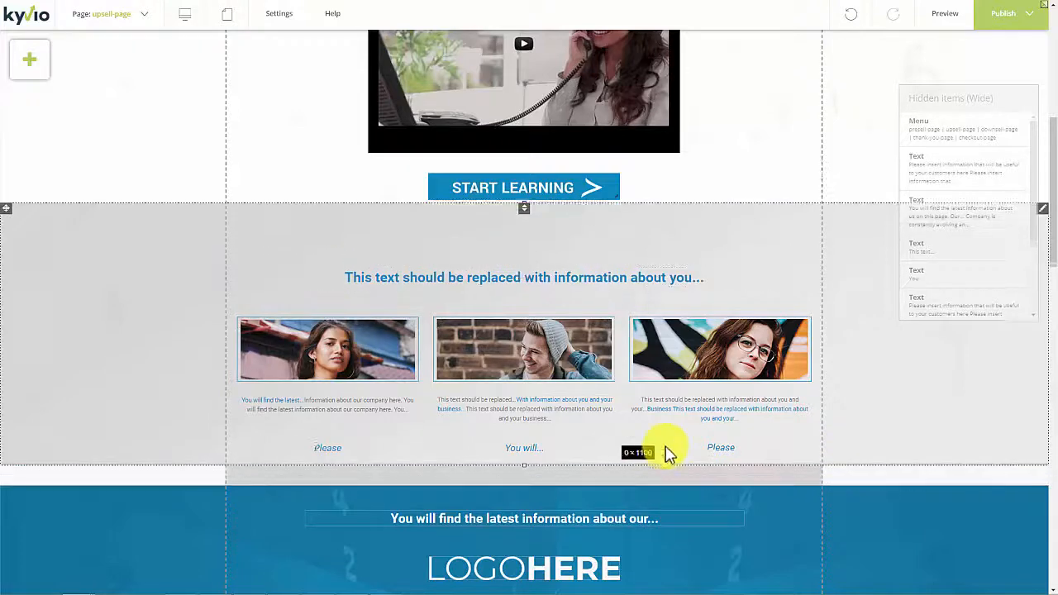
pyautogui.keyDown('ctrl'); pyautogui.click(684, 447); pyautogui.keyUp('ctrl')
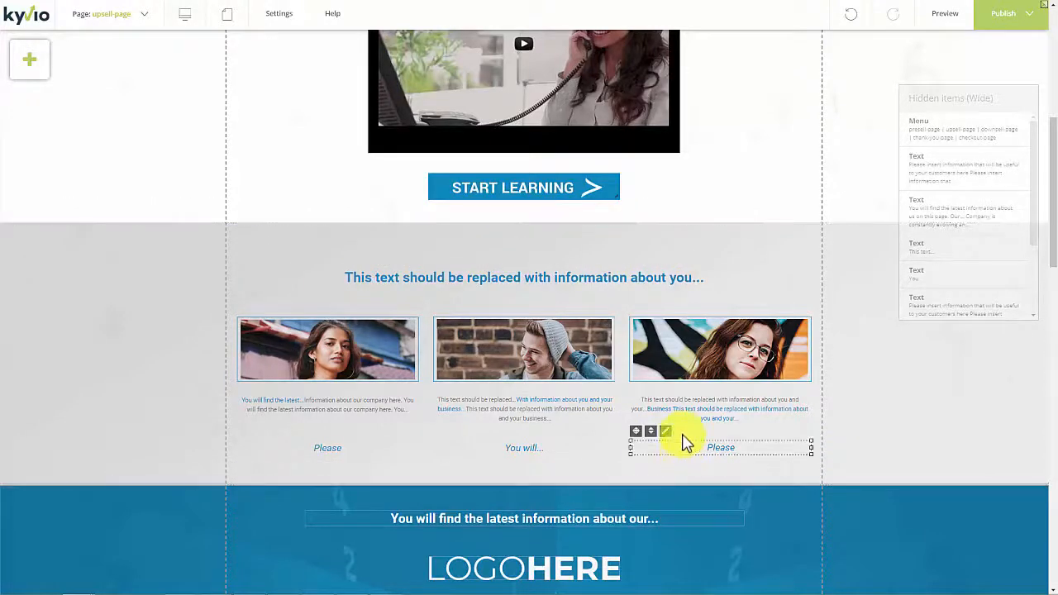
pyautogui.keyDown('ctrl'); pyautogui.click(681, 365); pyautogui.keyUp('ctrl')
pyautogui.keyDown('ctrl'); pyautogui.click(685, 405); pyautogui.keyUp('ctrl')
pyautogui.keyDown('ctrl'); pyautogui.click(567, 414); pyautogui.keyUp('ctrl')
pyautogui.keyDown('ctrl'); pyautogui.click(559, 365); pyautogui.keyUp('ctrl')
pyautogui.keyDown('ctrl'); pyautogui.click(535, 448); pyautogui.keyUp('ctrl')
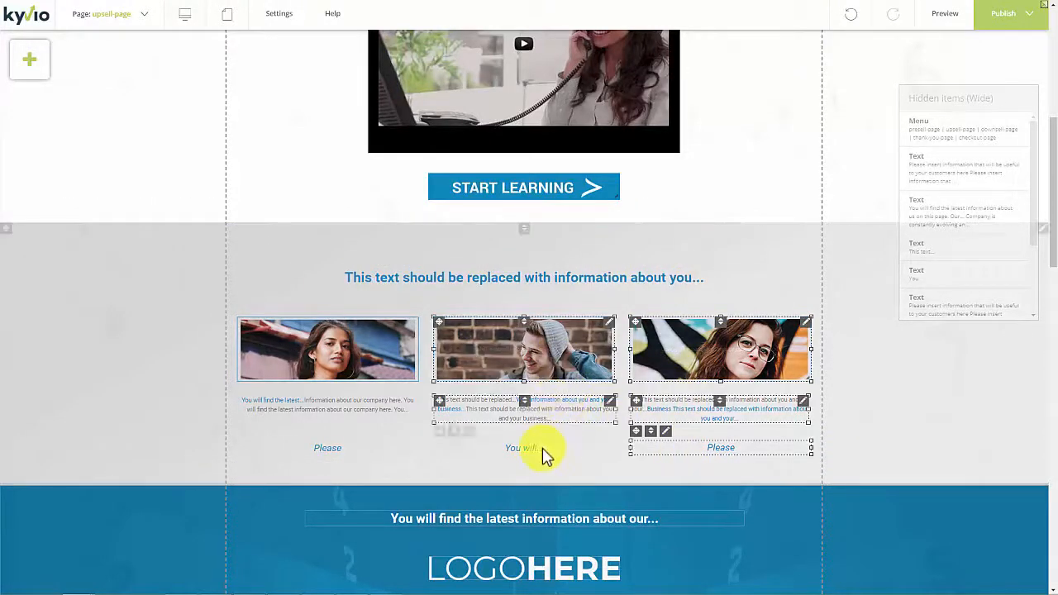
pyautogui.keyDown('ctrl'); pyautogui.click(348, 445); pyautogui.keyUp('ctrl')
pyautogui.keyDown('ctrl'); pyautogui.click(349, 416); pyautogui.keyUp('ctrl')
pyautogui.keyDown('ctrl'); pyautogui.click(354, 350); pyautogui.keyUp('ctrl')
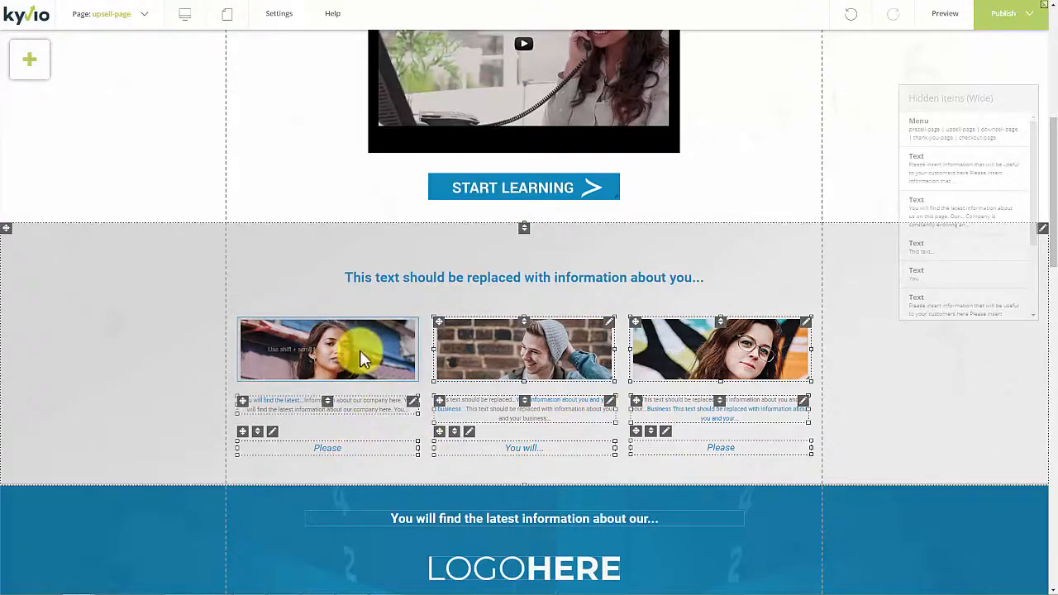
pyautogui.keyDown('ctrl'); pyautogui.click(427, 284); pyautogui.keyUp('ctrl')
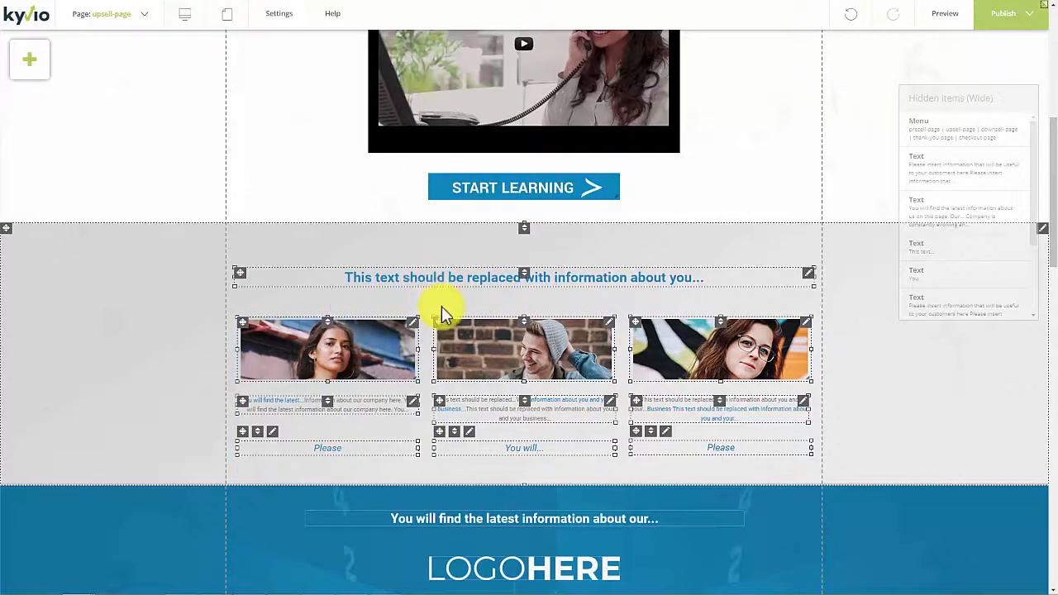
pyautogui.press('Up')
pyautogui.press('Up')
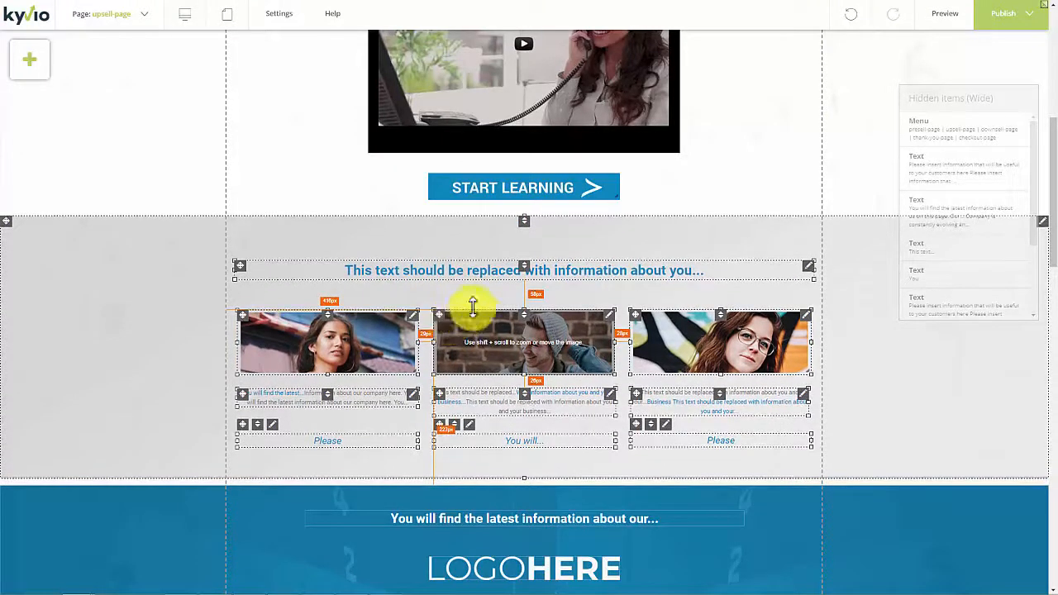
# Fine-tune the grey three-photo section's vertical position and pull the blue section below it up to tighten the gap.
pyautogui.click(514, 239)
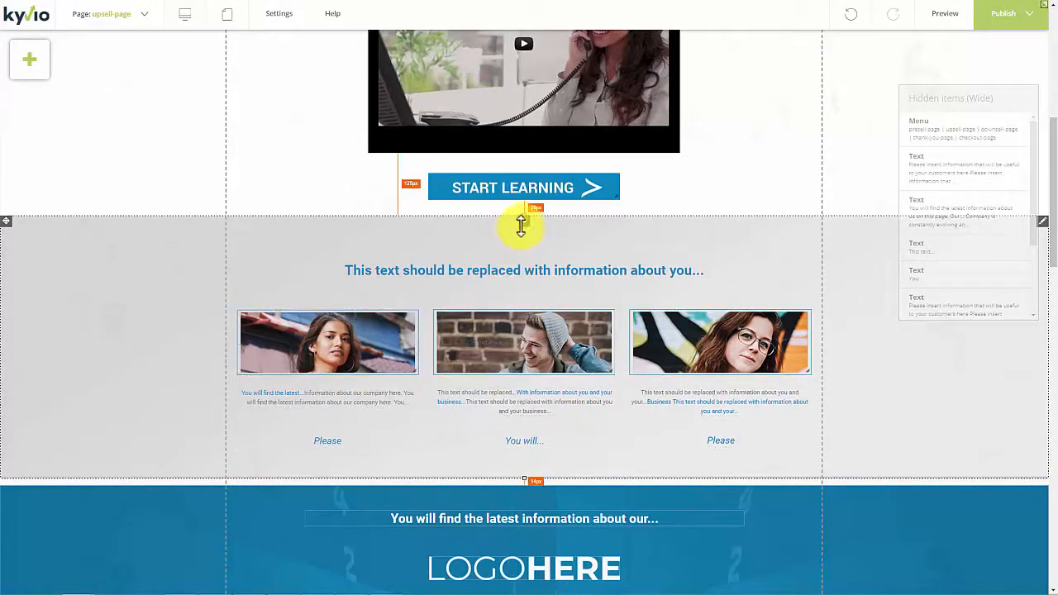
pyautogui.moveTo(525, 234); pyautogui.dragTo(527, 227)
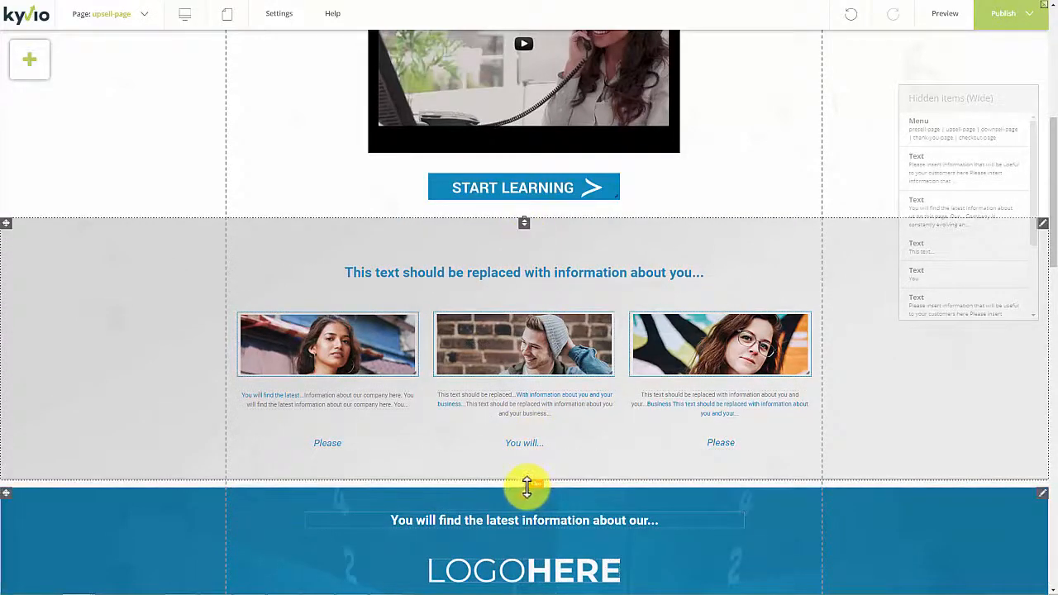
pyautogui.moveTo(527, 481); pyautogui.dragTo(528, 477)
pyautogui.scroll(-8, 525, 488)
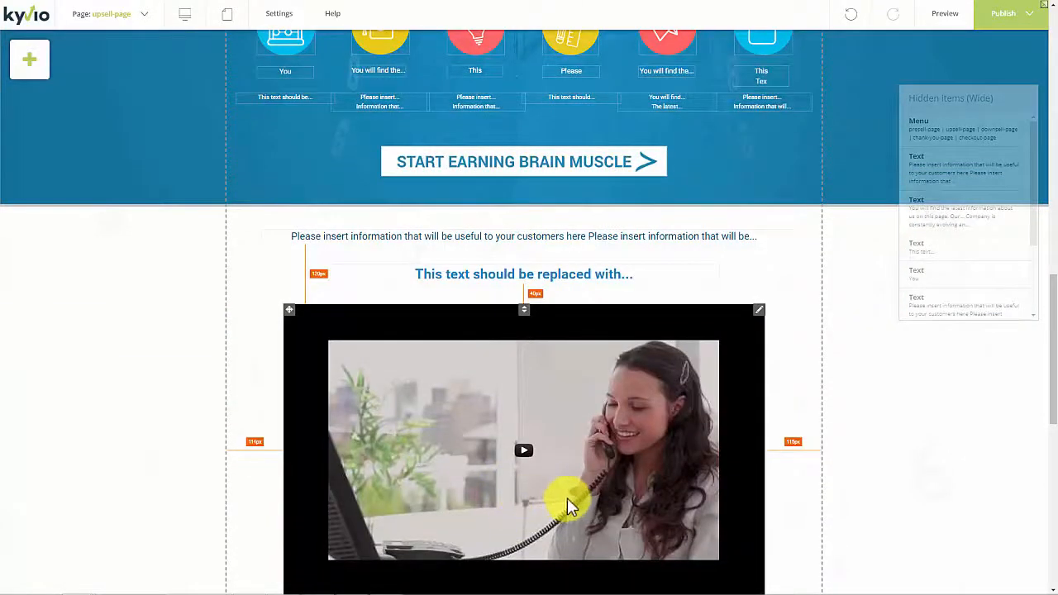
pyautogui.scroll(-14, 555, 461)
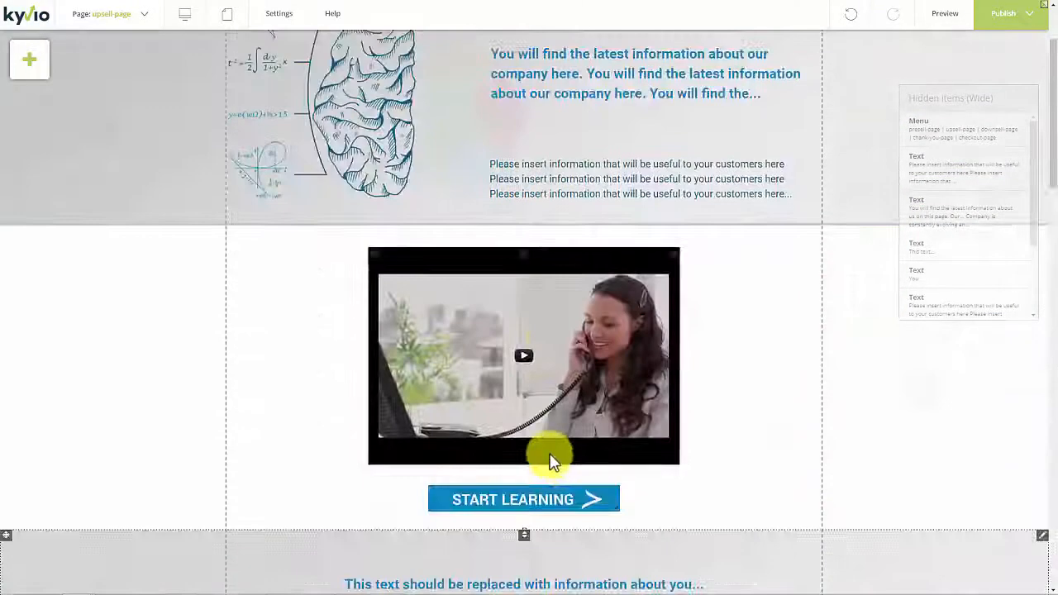
# Browse the shape designs and the blog layouts that can be added to the page.
pyautogui.scroll(2, 551, 463)
pyautogui.click(40, 67)
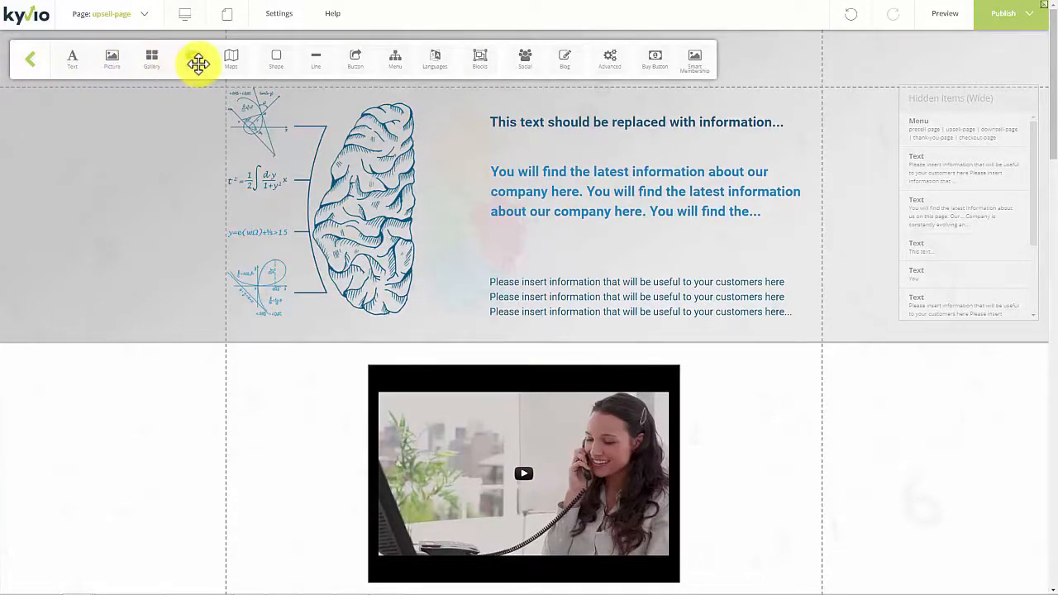
pyautogui.click(275, 64)
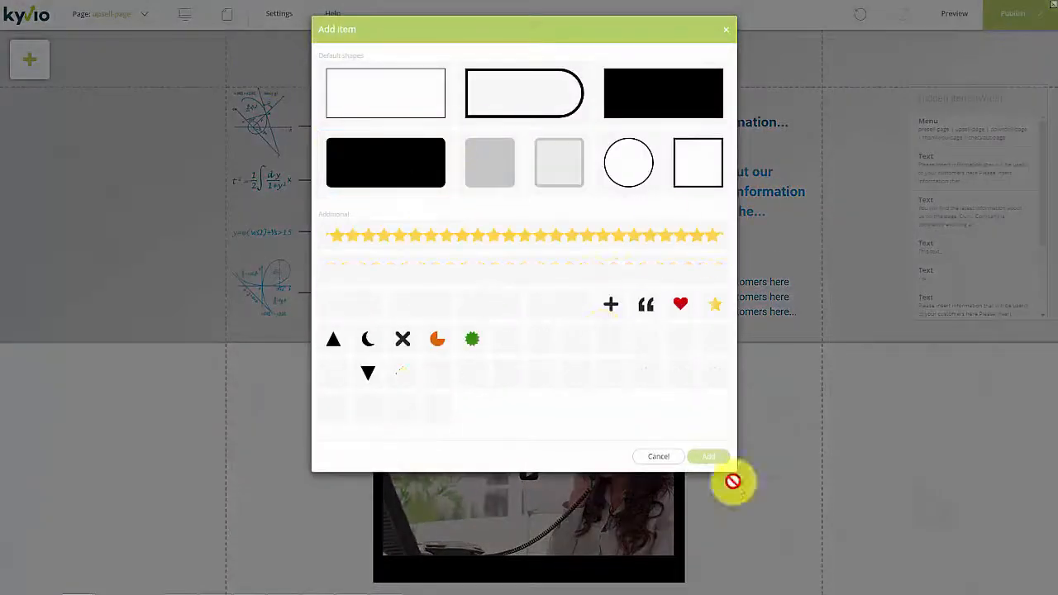
pyautogui.click(662, 460)
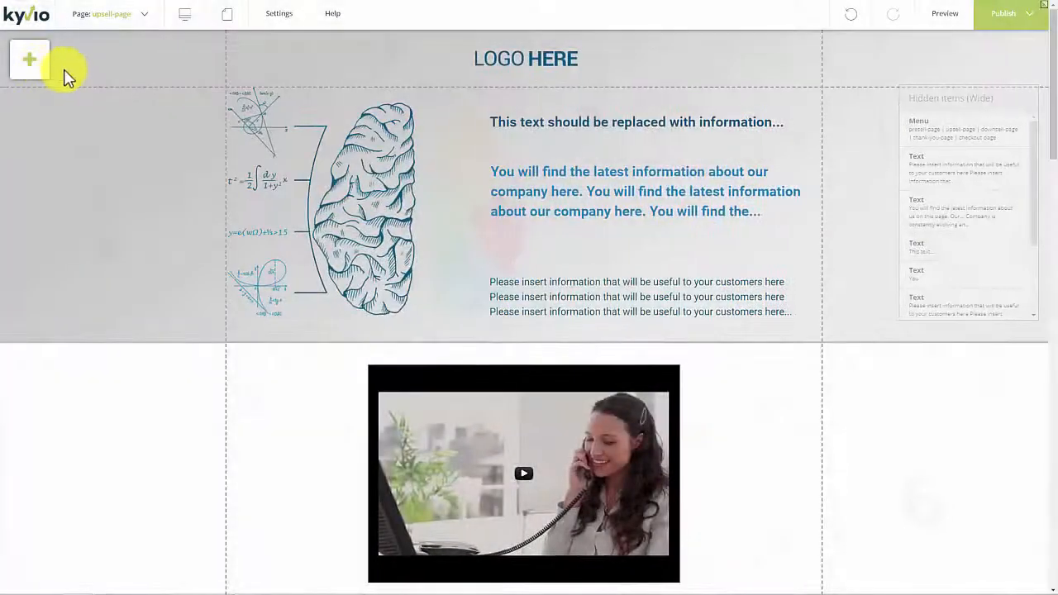
pyautogui.click(39, 73)
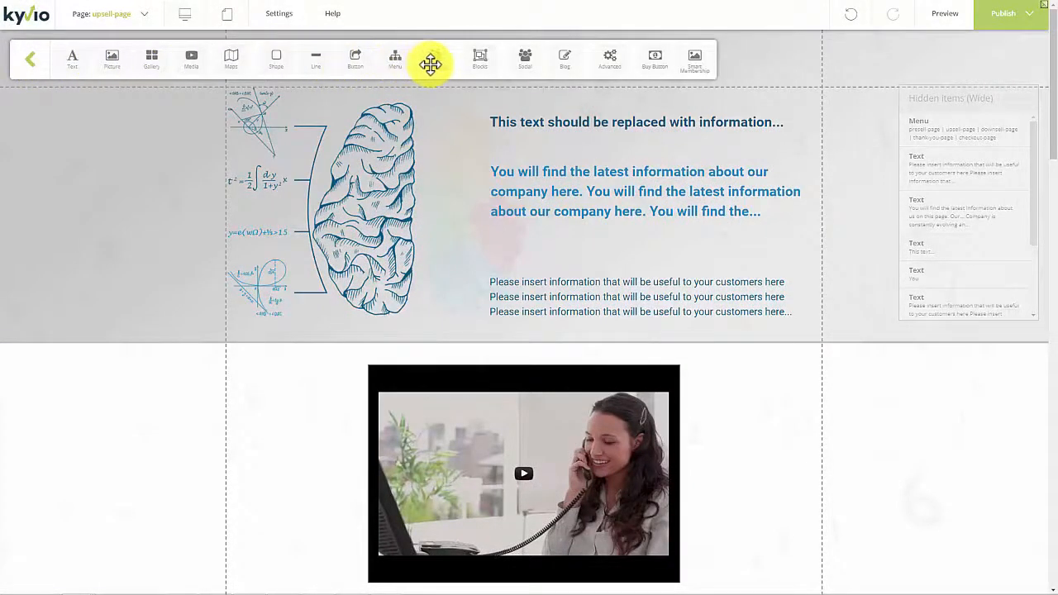
pyautogui.click(571, 60)
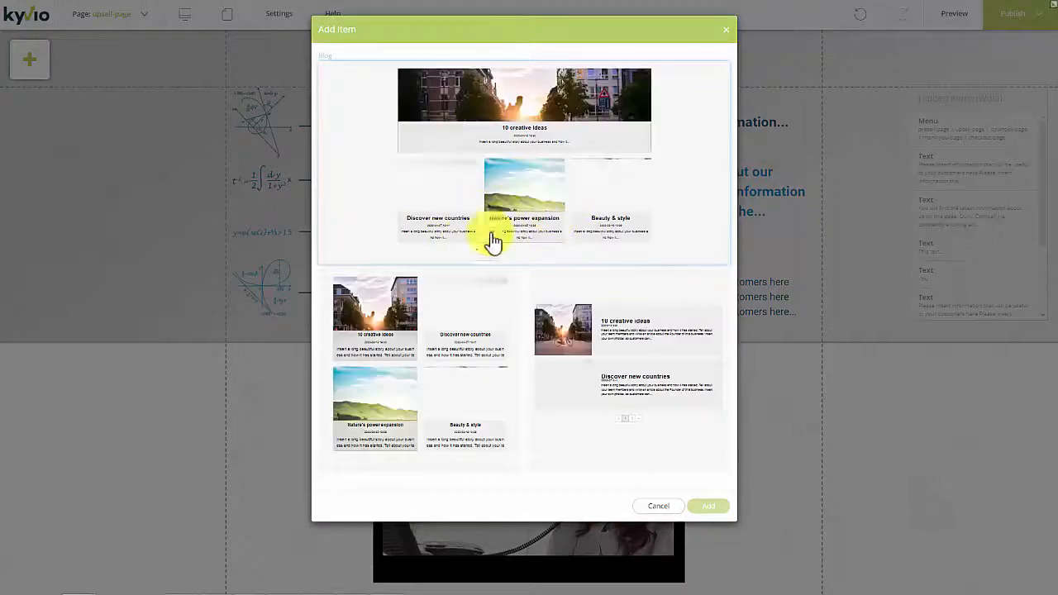
pyautogui.click(726, 30)
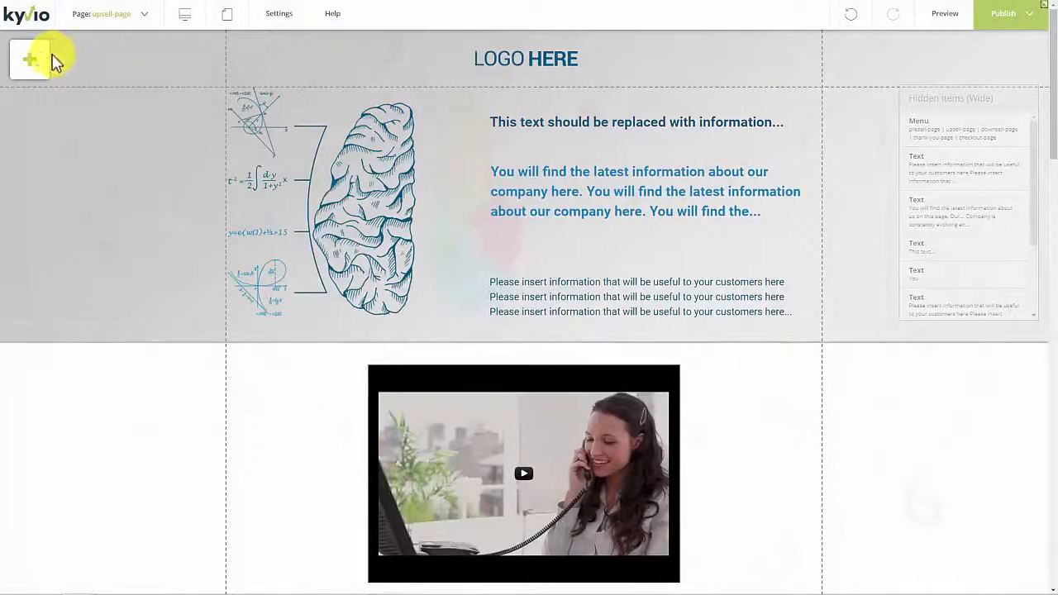
# Try inserting a language switcher of the dropdown type into the header section.
pyautogui.click(50, 58)
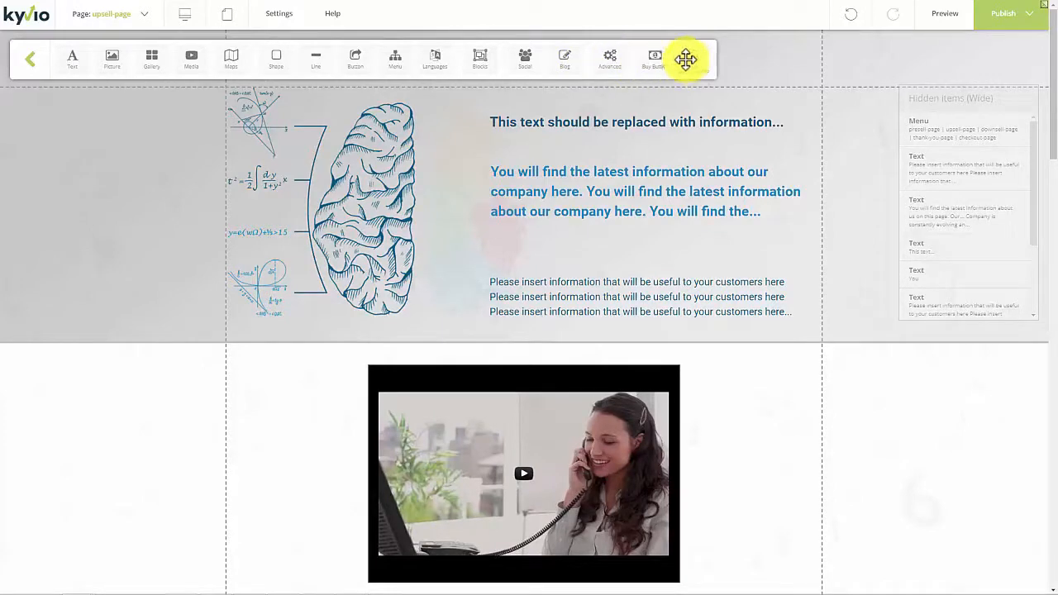
pyautogui.click(433, 61)
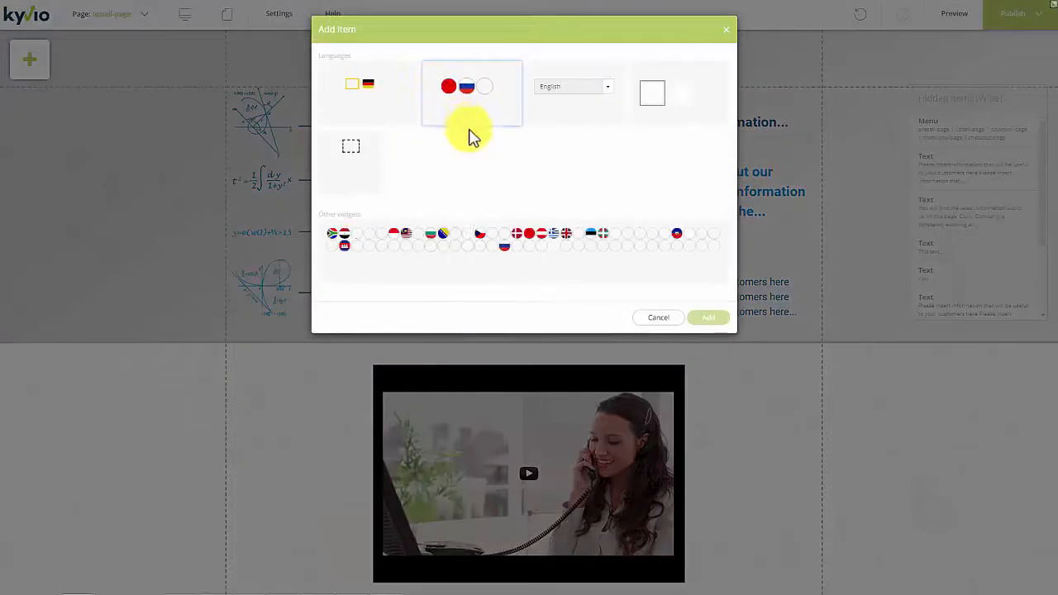
pyautogui.doubleClick(609, 93)
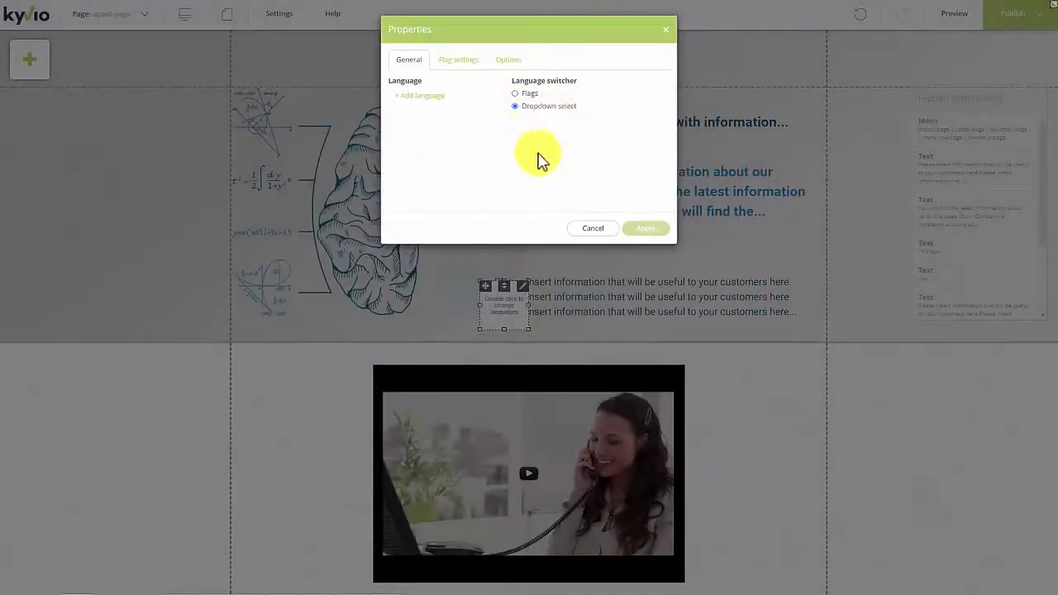
pyautogui.click(593, 228)
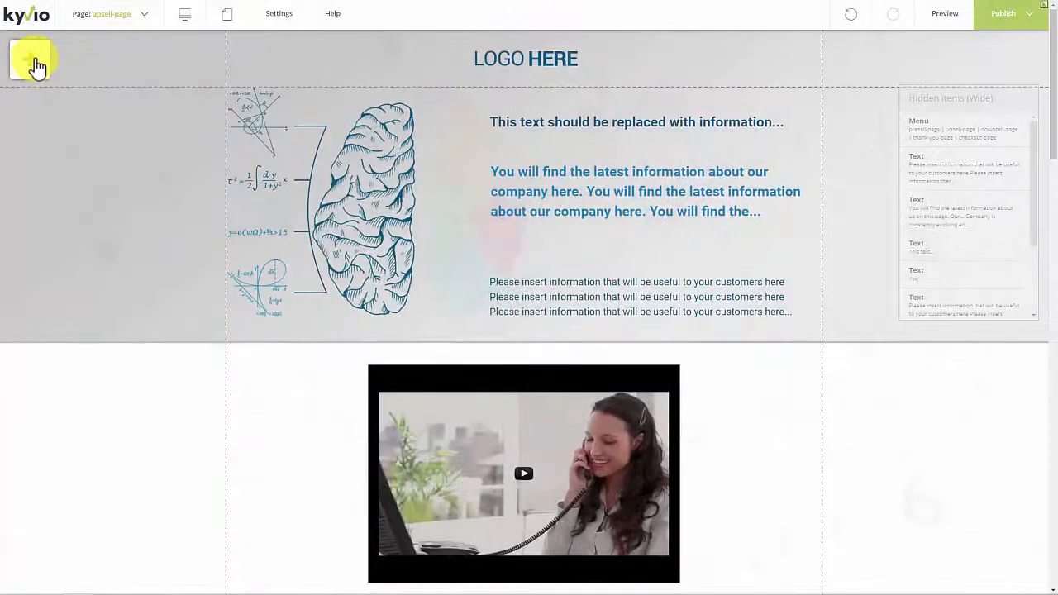
# Add a Buy Button to the header section between the blue headline and the smaller text, and open its properties.
pyautogui.click(35, 63)
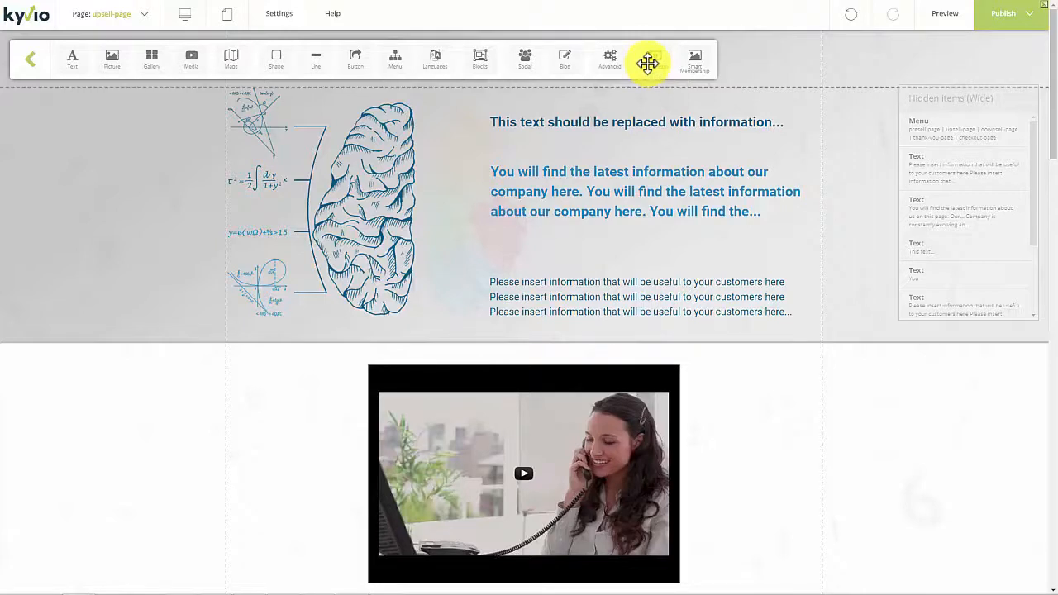
pyautogui.moveTo(656, 67); pyautogui.dragTo(644, 246)
pyautogui.rightClick(711, 184)
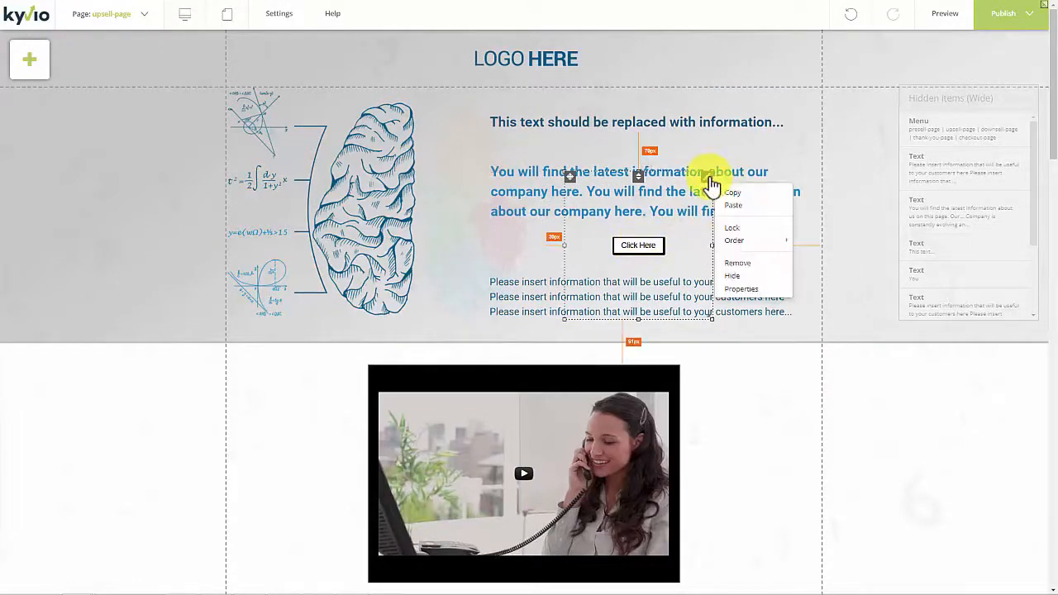
pyautogui.click(754, 290)
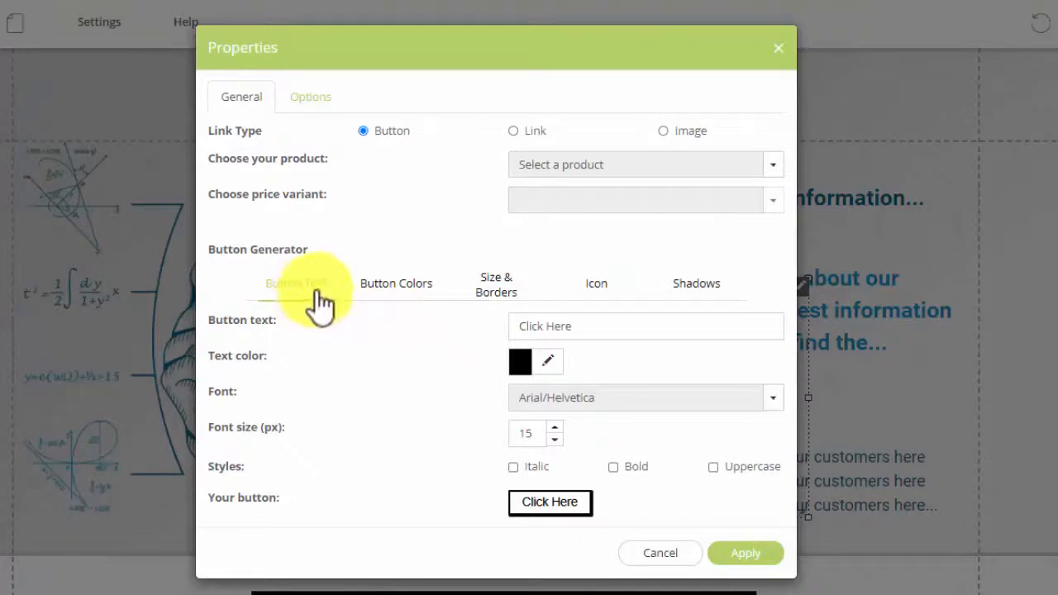
# Link the buy button to the product Meetvio Sales with the price variant "test".
pyautogui.click(513, 283)
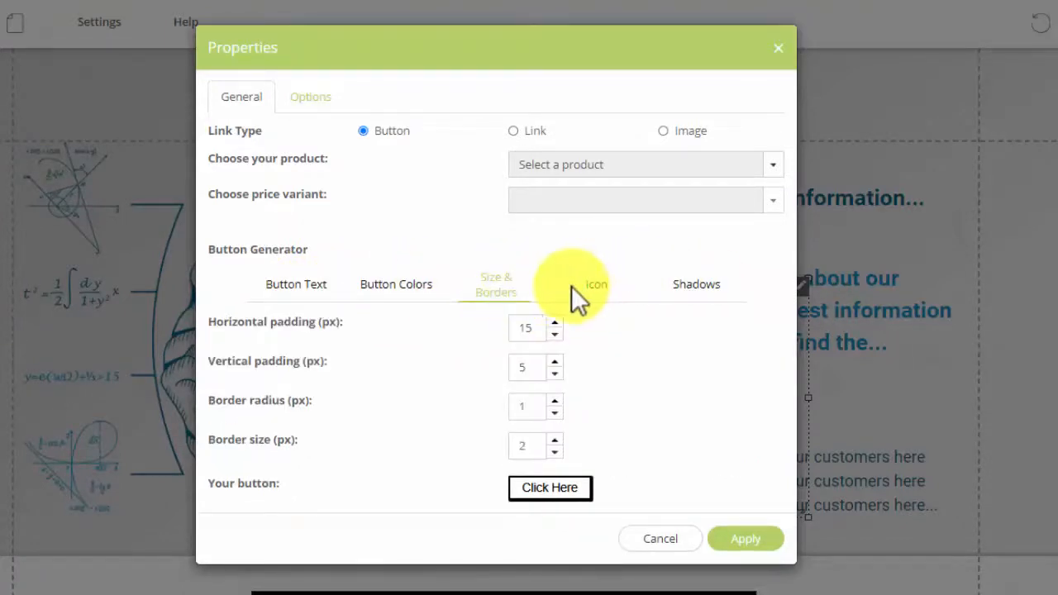
pyautogui.click(544, 169)
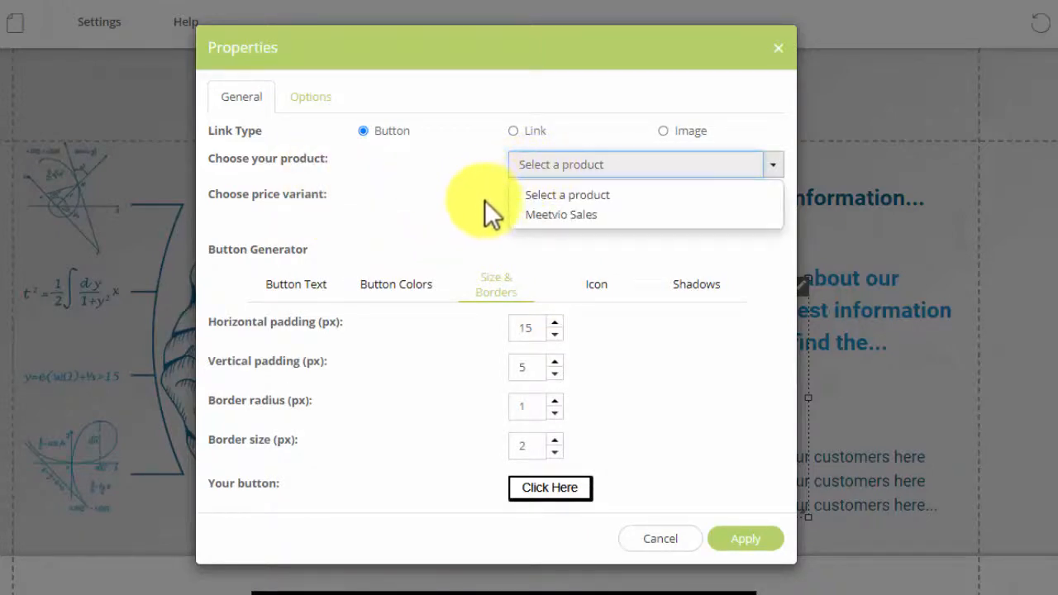
pyautogui.click(539, 217)
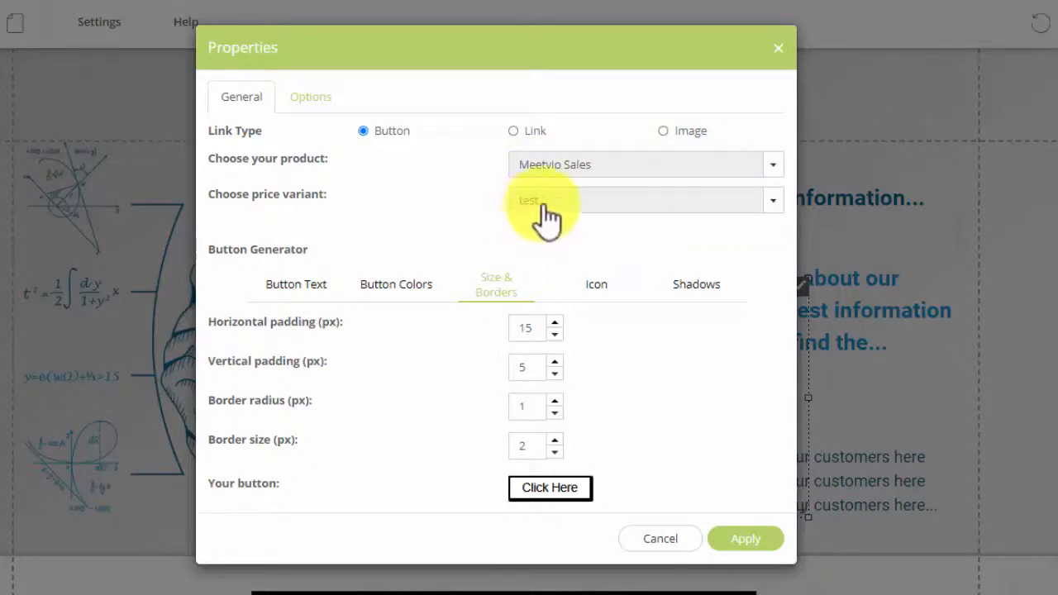
pyautogui.click(538, 207)
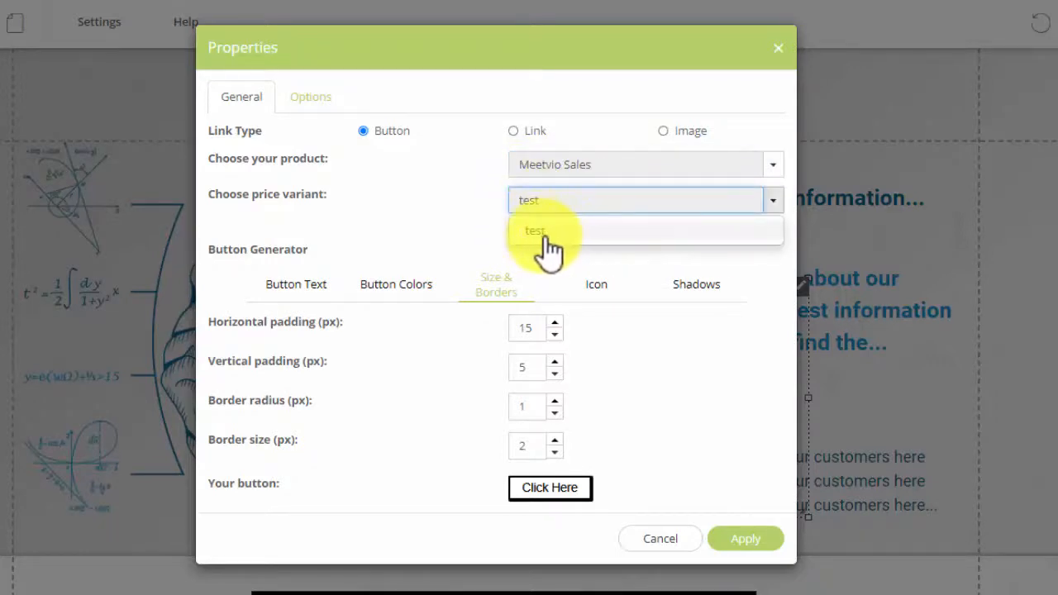
pyautogui.click(547, 235)
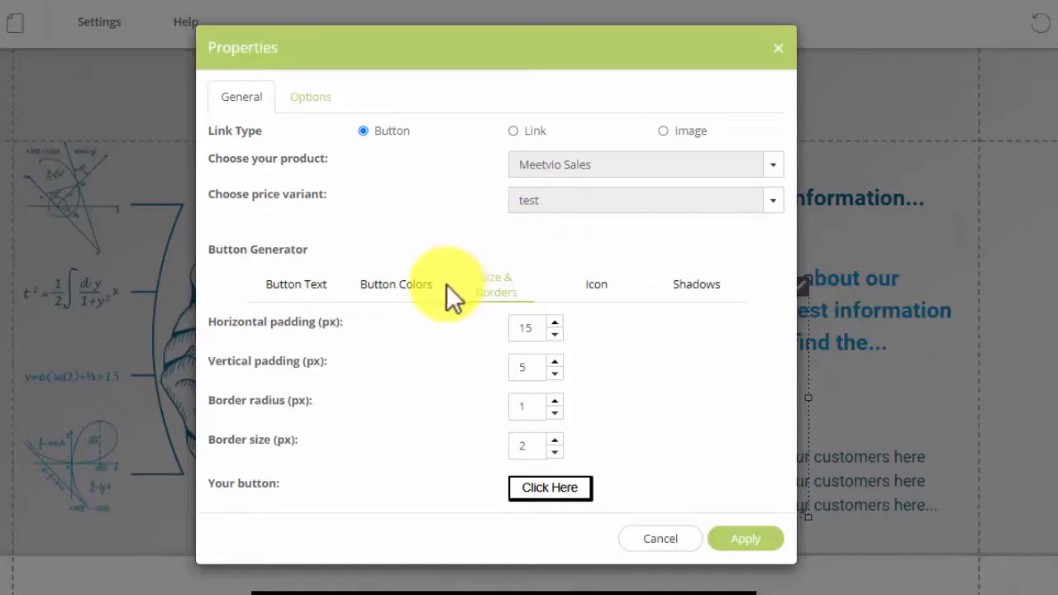
# Check the buy button's size and position options and set its background top colour to red, ed2d2d.
pyautogui.click(311, 98)
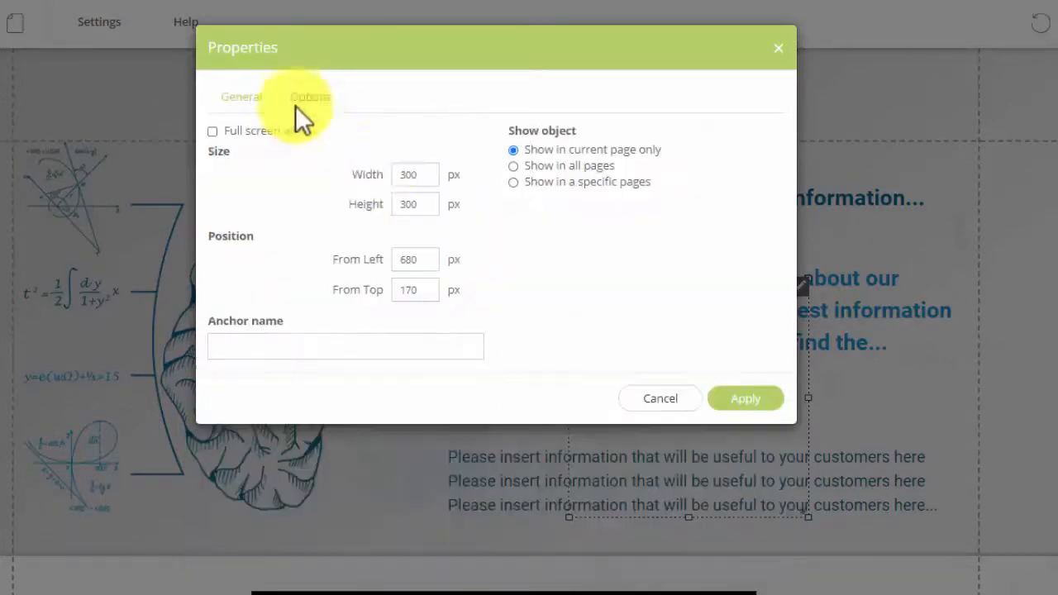
pyautogui.click(243, 98)
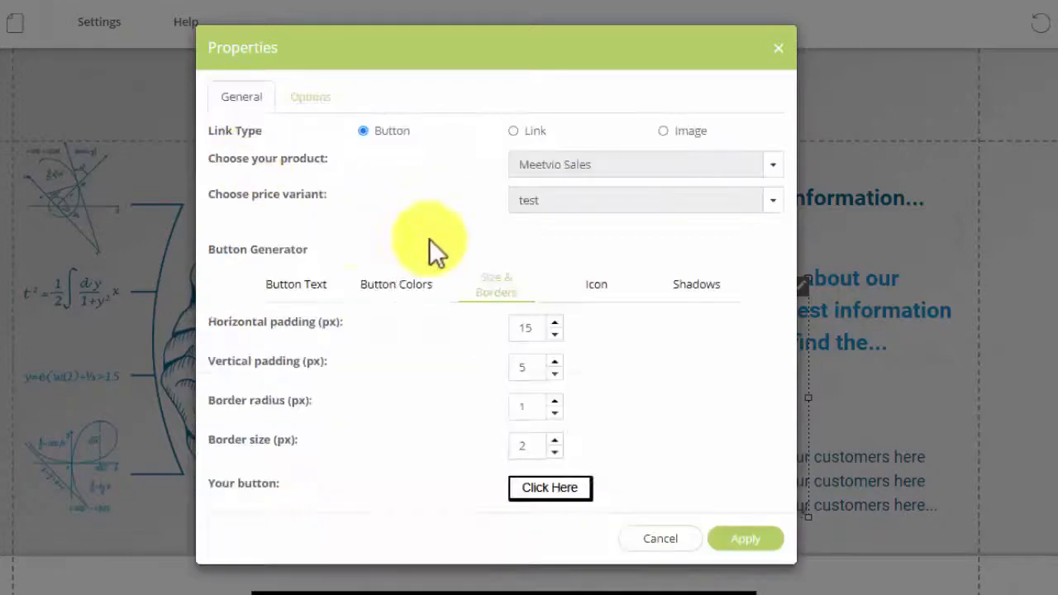
pyautogui.click(395, 285)
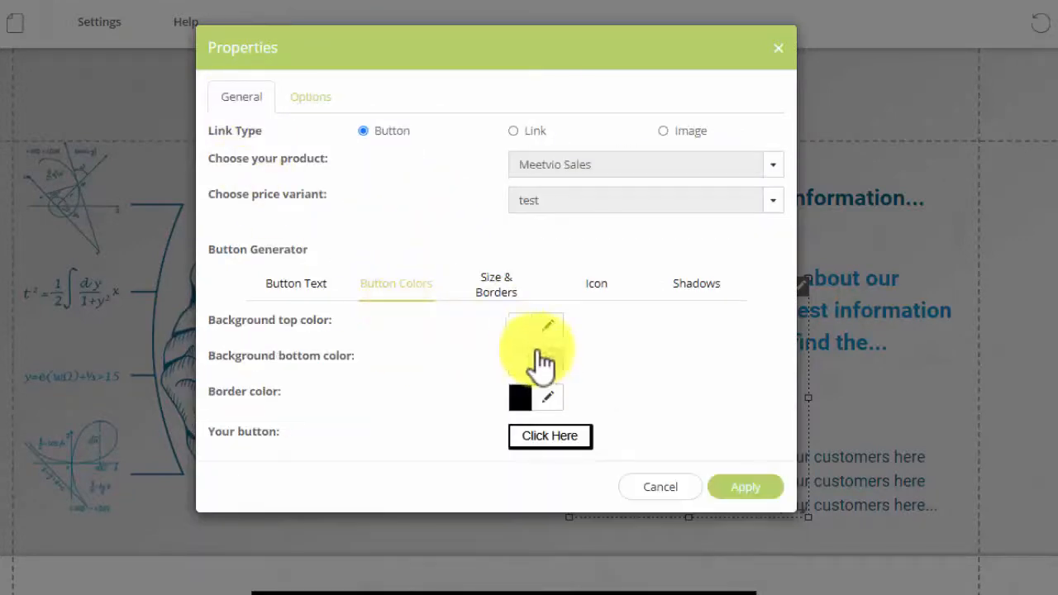
pyautogui.click(545, 329)
pyautogui.moveTo(586, 372); pyautogui.dragTo(661, 350)
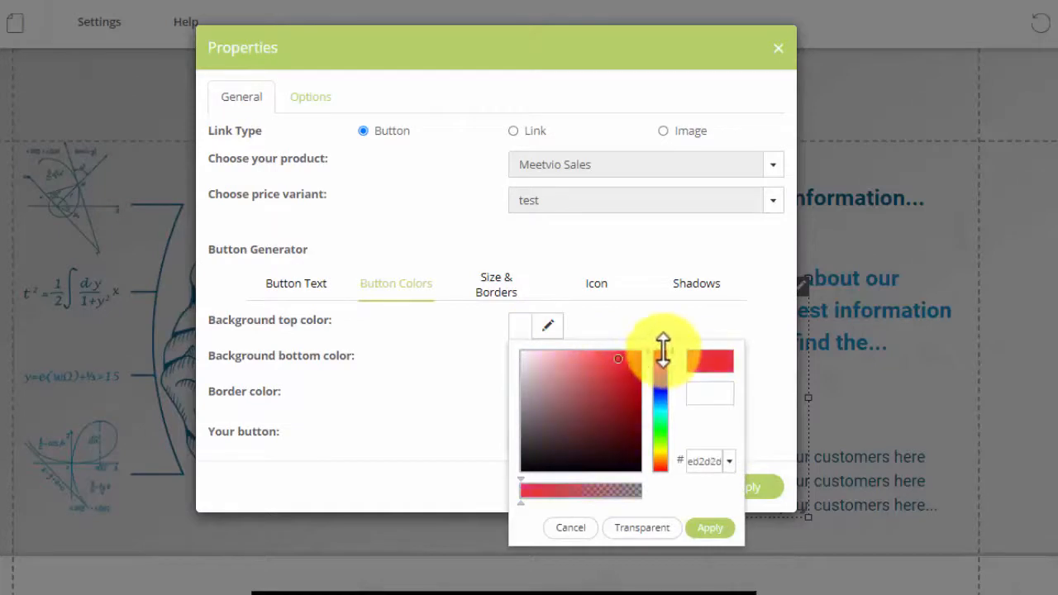
pyautogui.click(710, 527)
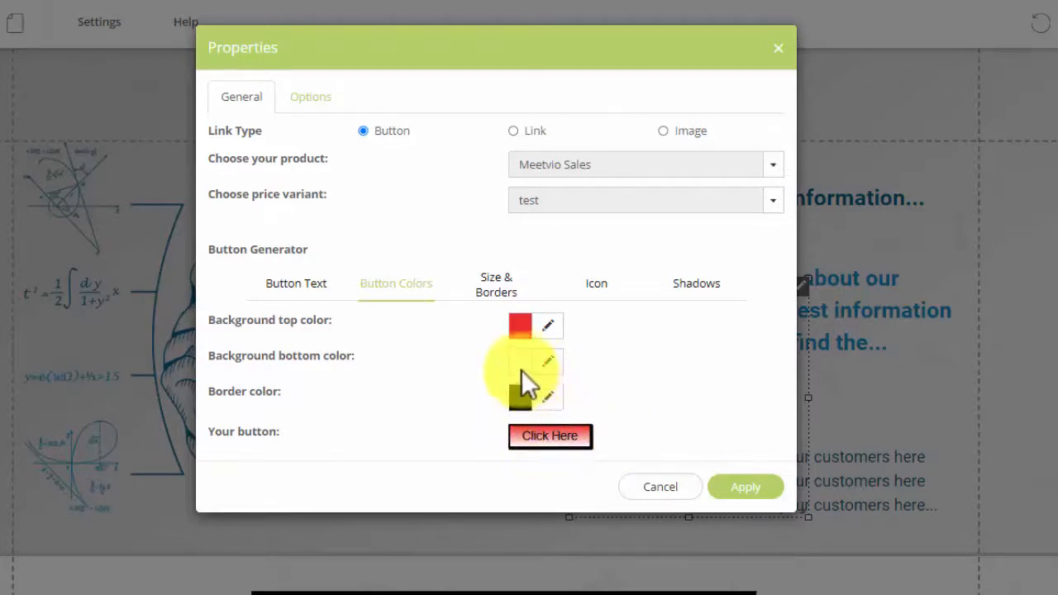
# Set the buy button's background bottom colour to bright red.
pyautogui.click(550, 368)
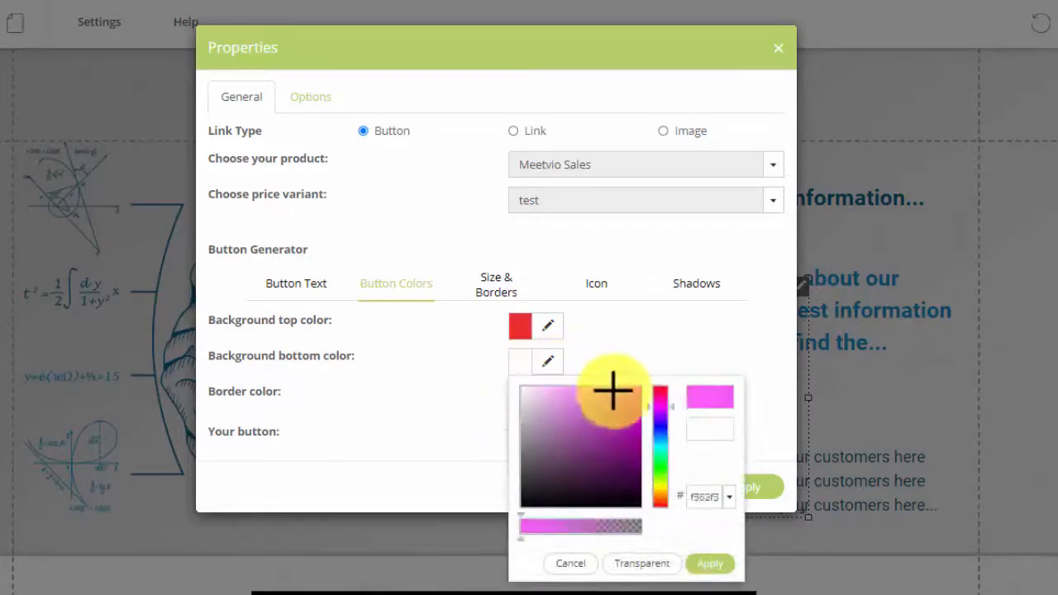
pyautogui.click(661, 387)
pyautogui.click(696, 561)
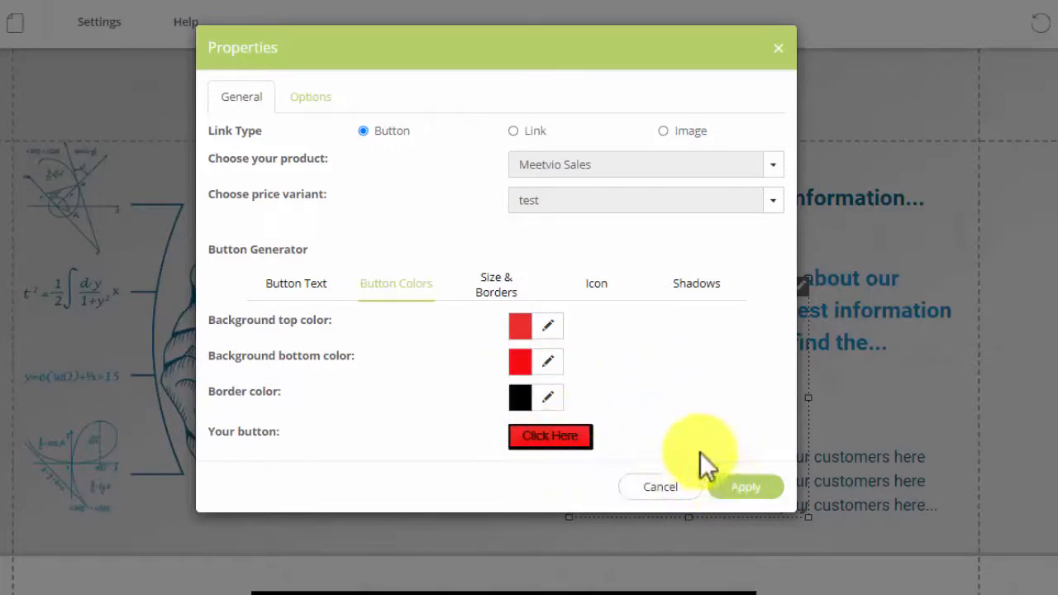
# Change the buy button's text to "GO BUY NOW" and apply the button properties.
pyautogui.click(324, 291)
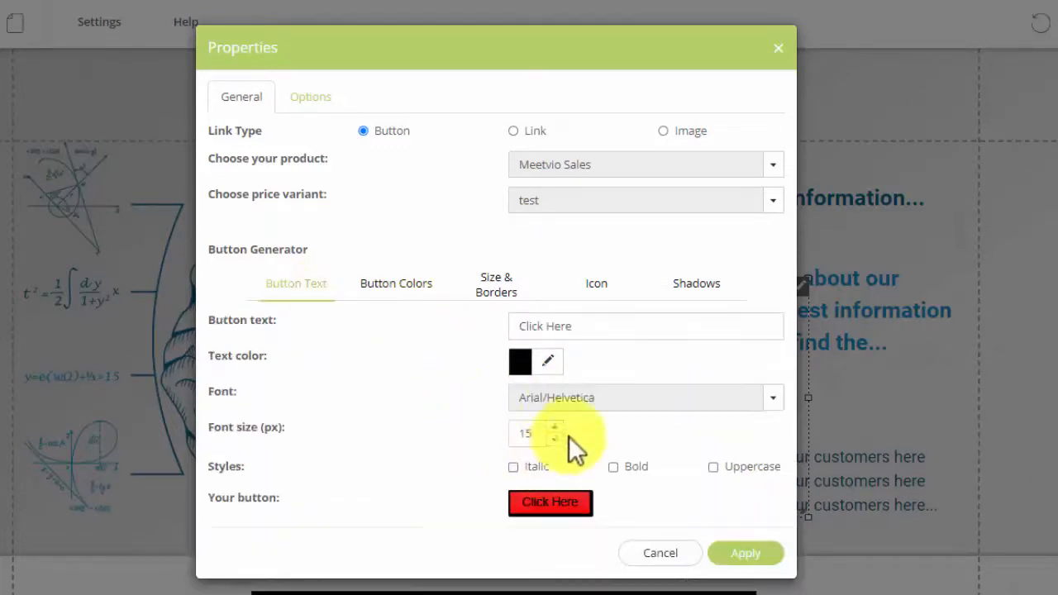
pyautogui.click(570, 328)
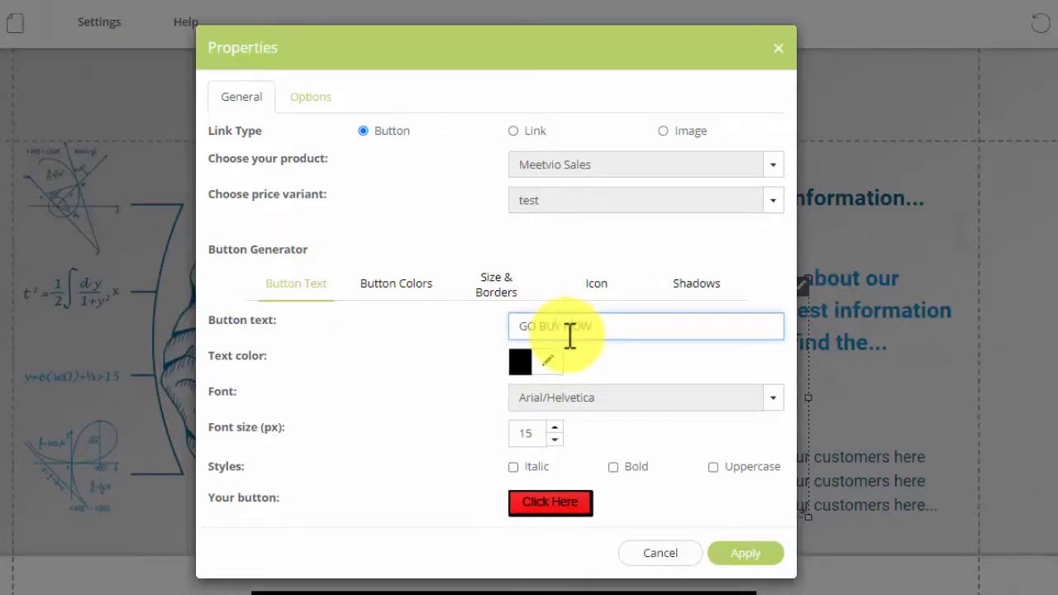
pyautogui.write('GO BUY NOW')
pyautogui.click(744, 556)
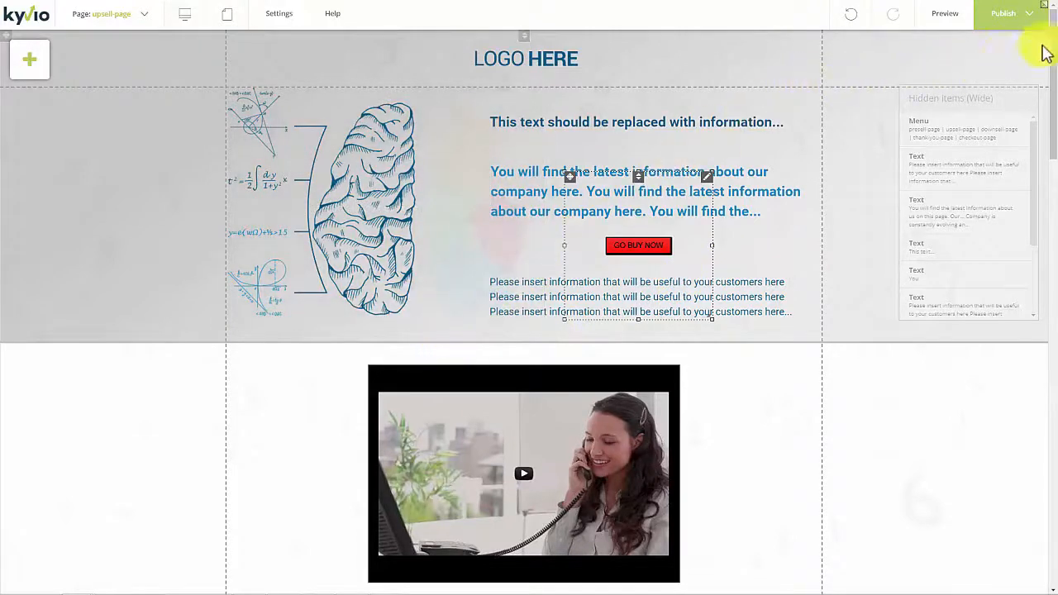
# Check the publishing options, preview the upsell page down through its lower sections, and return to the editor.
pyautogui.click(1023, 18)
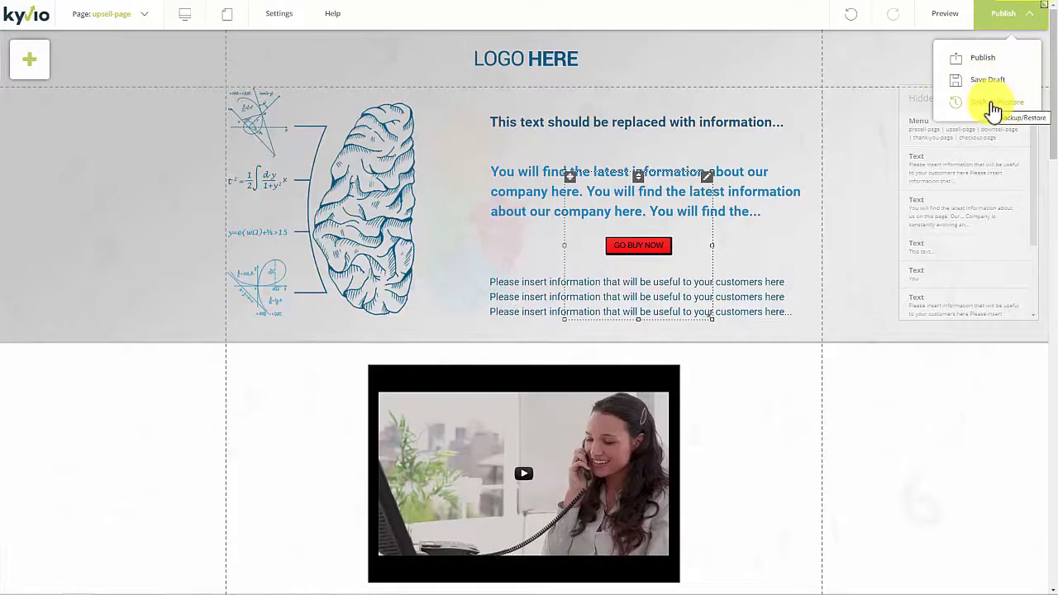
pyautogui.click(988, 64)
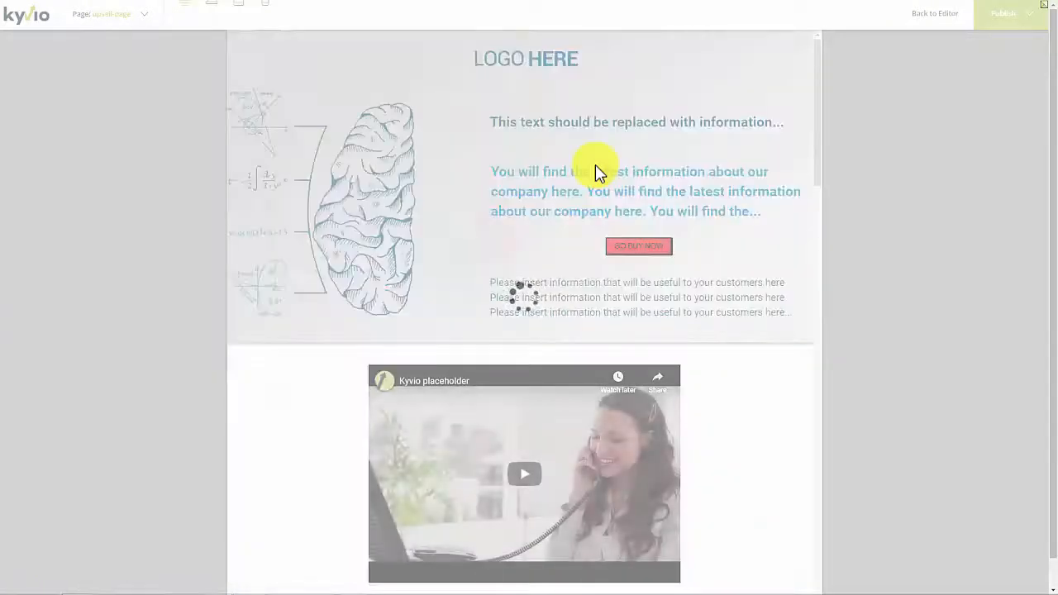
pyautogui.scroll(-8, 595, 199)
pyautogui.scroll(15, 595, 221)
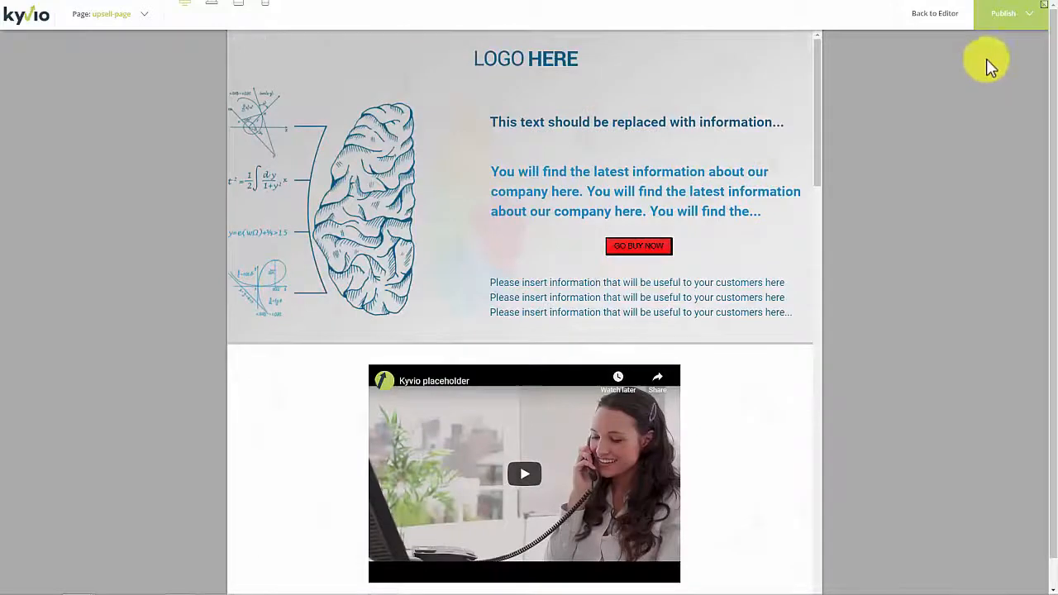
pyautogui.click(938, 14)
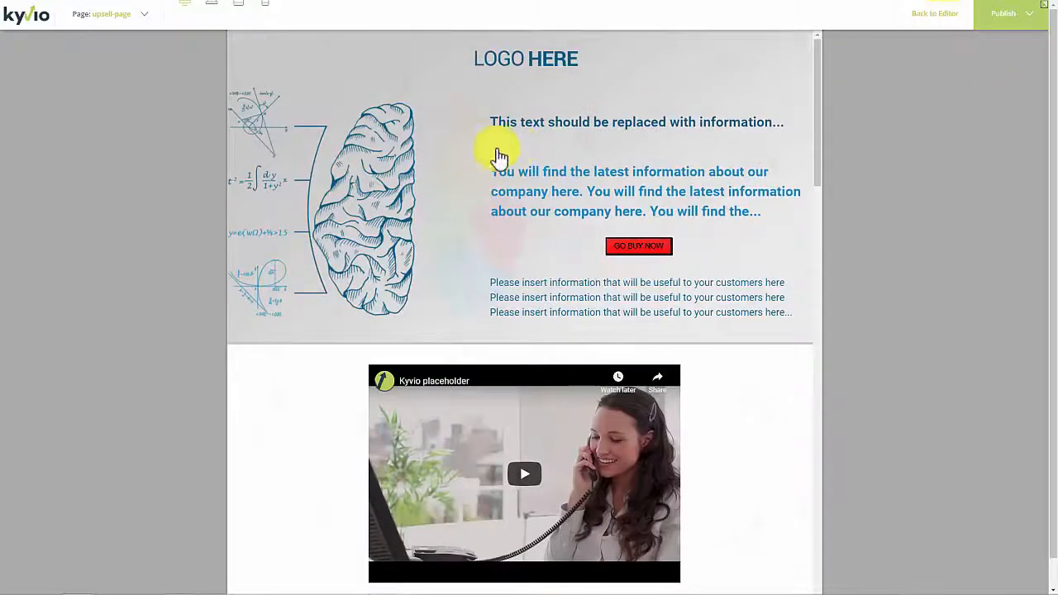
# Switch the upsell page's Auto Layout setting and look through the live math-teachers upsell page.
pyautogui.click(190, 22)
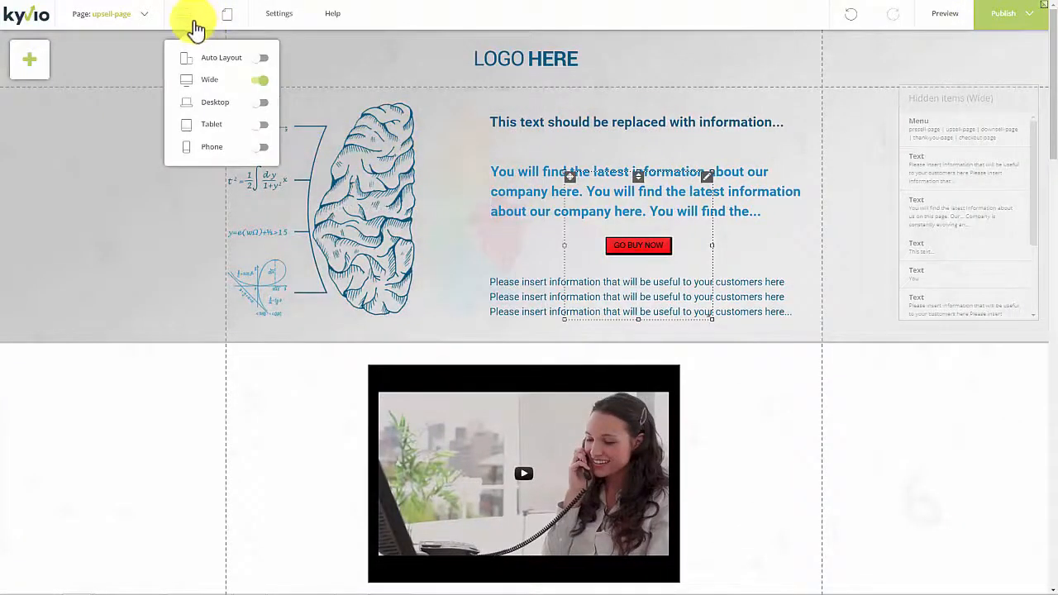
pyautogui.click(264, 61)
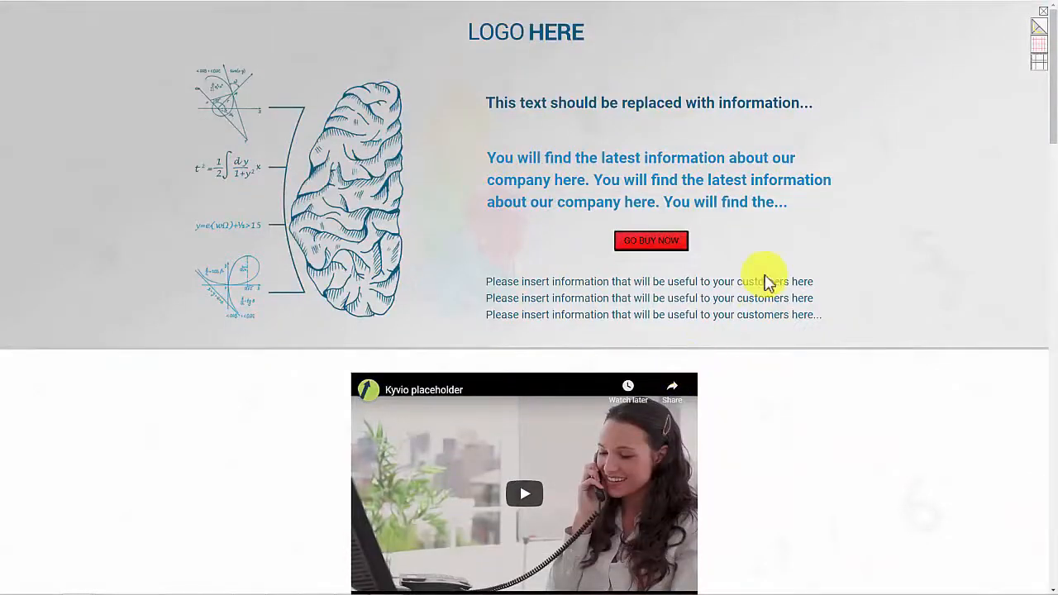
pyautogui.scroll(-1, 763, 285)
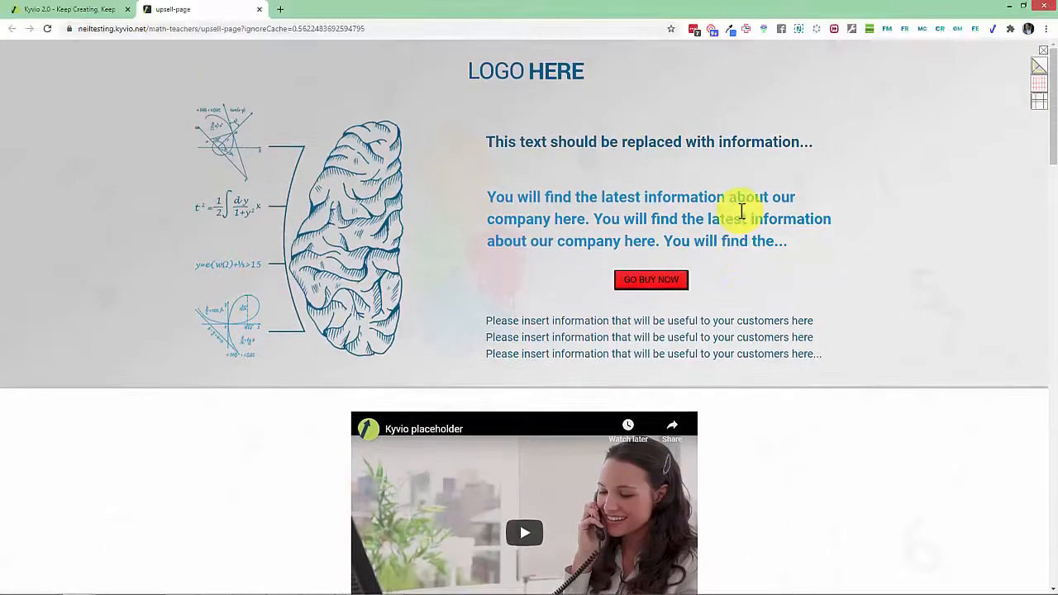
pyautogui.scroll(-5, 646, 221)
pyautogui.scroll(-10, 644, 266)
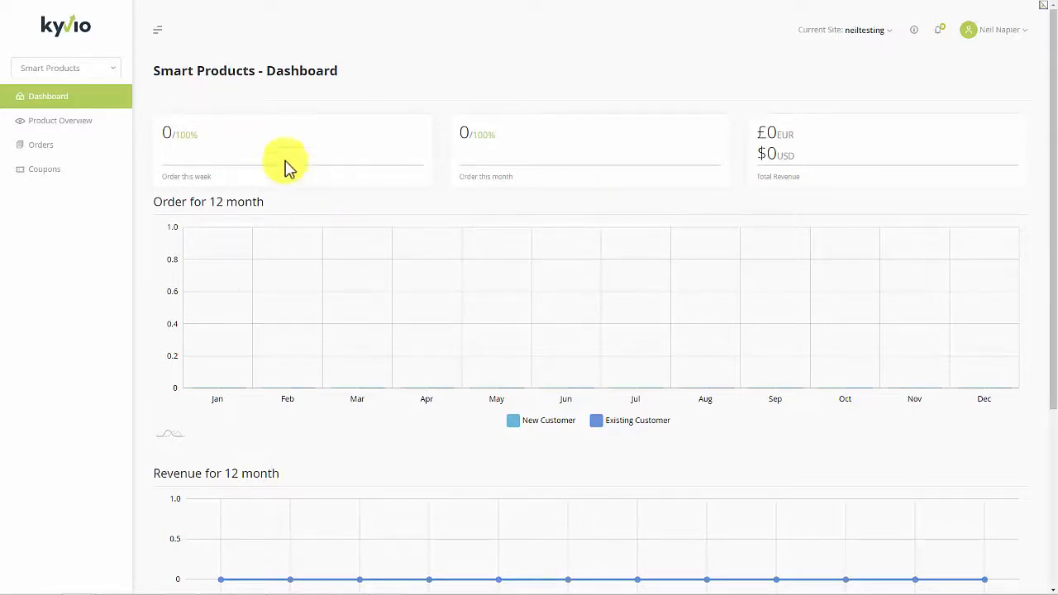
# Examine the Smart Products dashboard's order and revenue charts, and the quick stats of Meetvio Sales in the product overview.
pyautogui.scroll(-3, 374, 362)
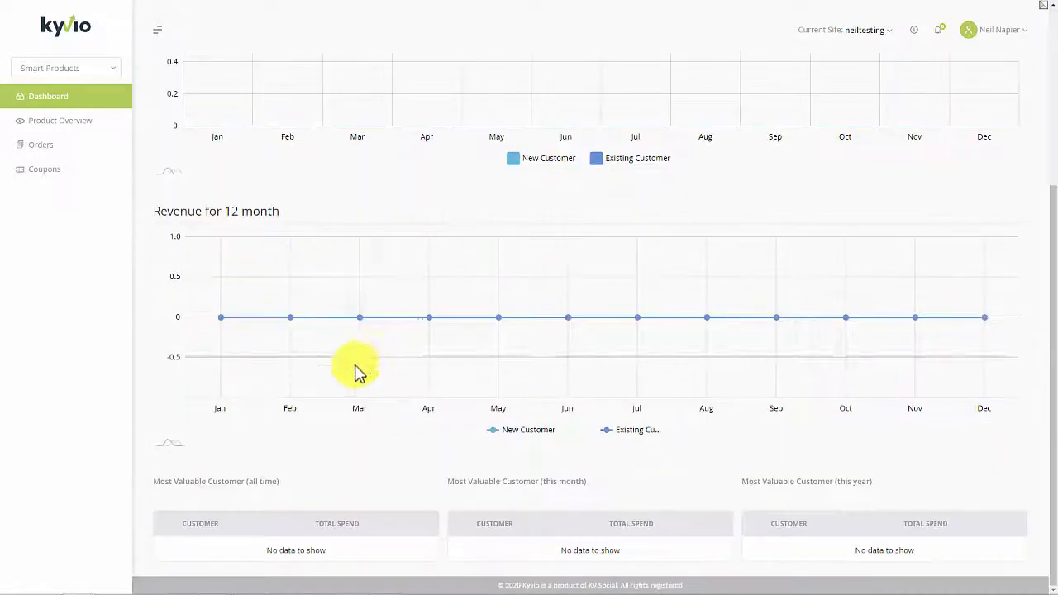
pyautogui.scroll(3, 162, 183)
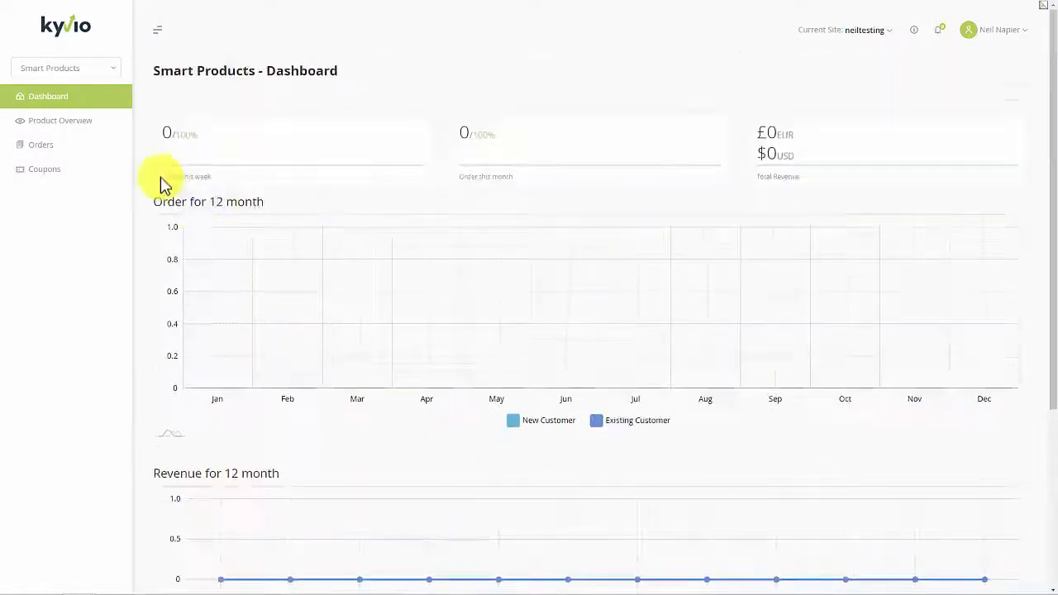
pyautogui.click(89, 130)
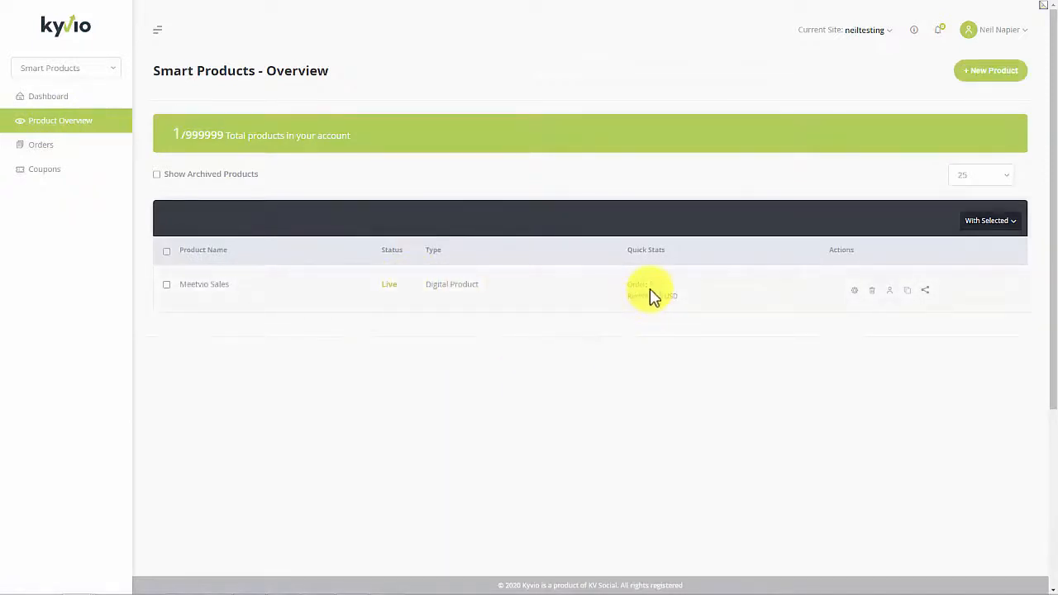
pyautogui.doubleClick(653, 285)
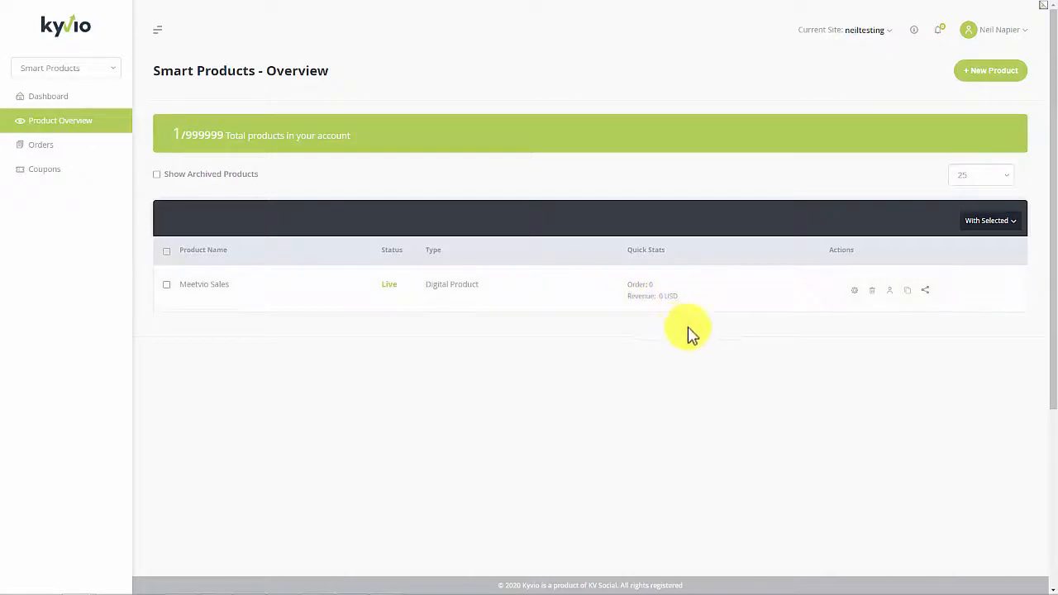
# Choose Digital Product as the product type and proceed to the product information.
pyautogui.click(993, 83)
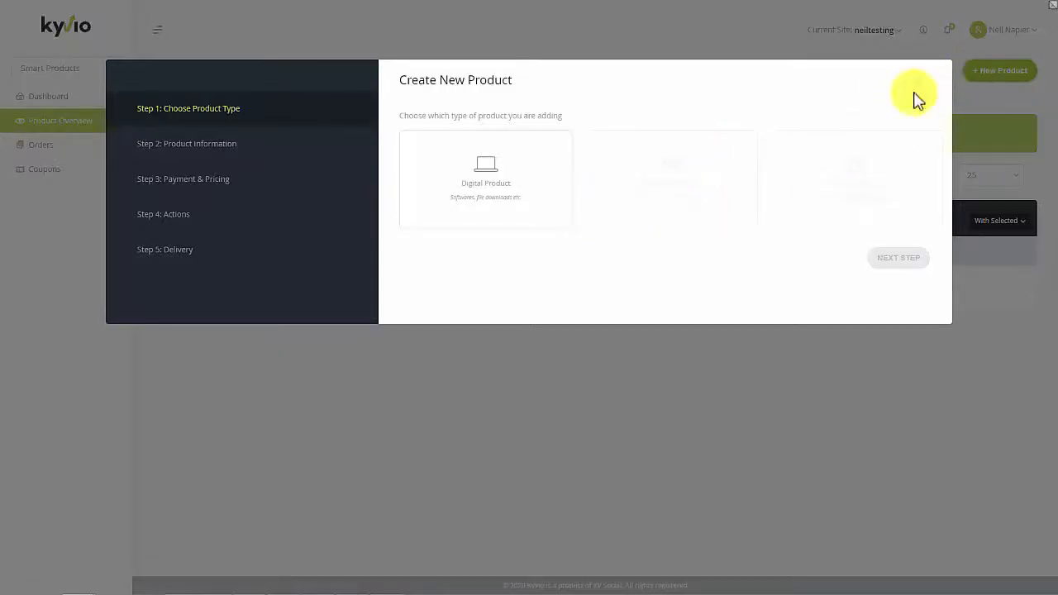
pyautogui.click(531, 221)
pyautogui.click(874, 262)
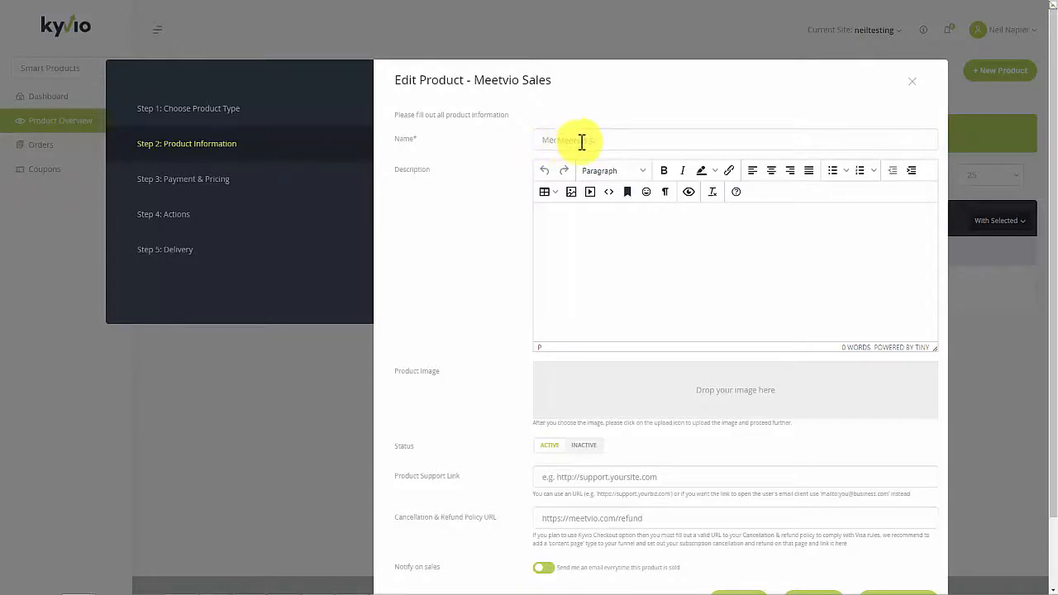
pyautogui.scroll(-1, 609, 323)
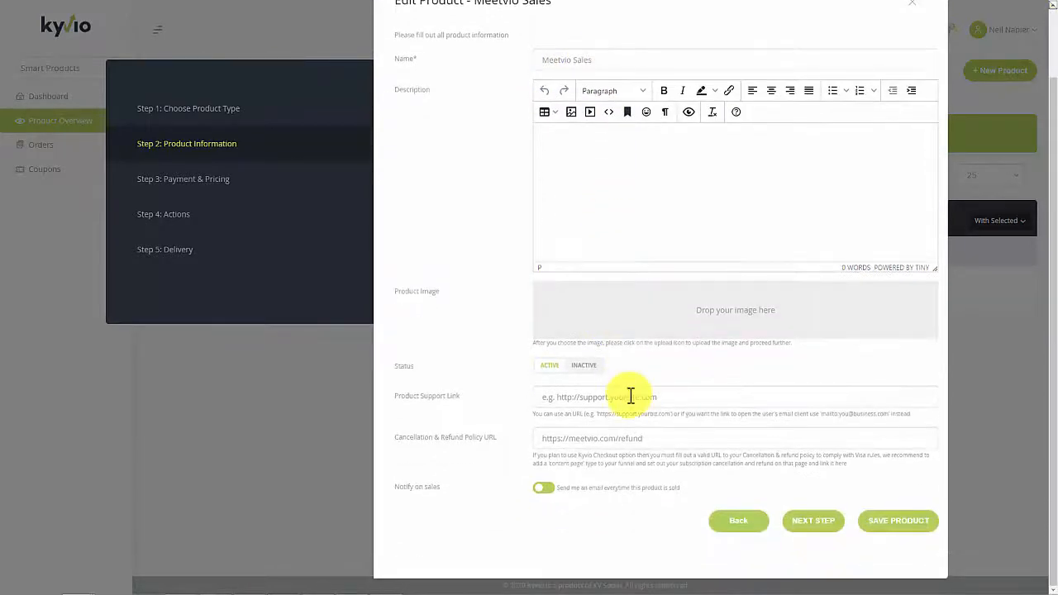
pyautogui.click(630, 399)
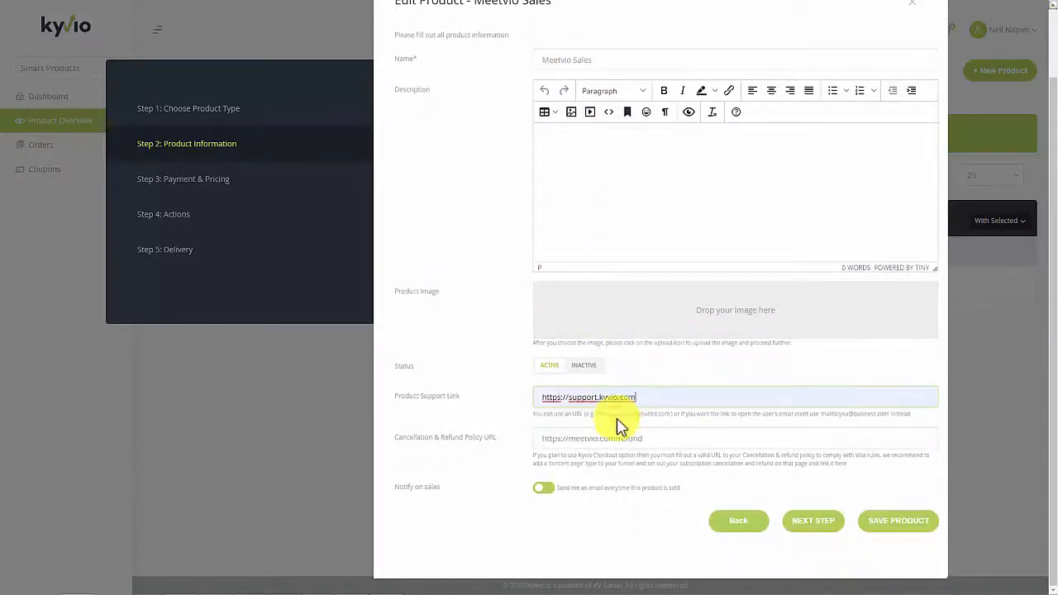
pyautogui.click(618, 423)
pyautogui.click(815, 523)
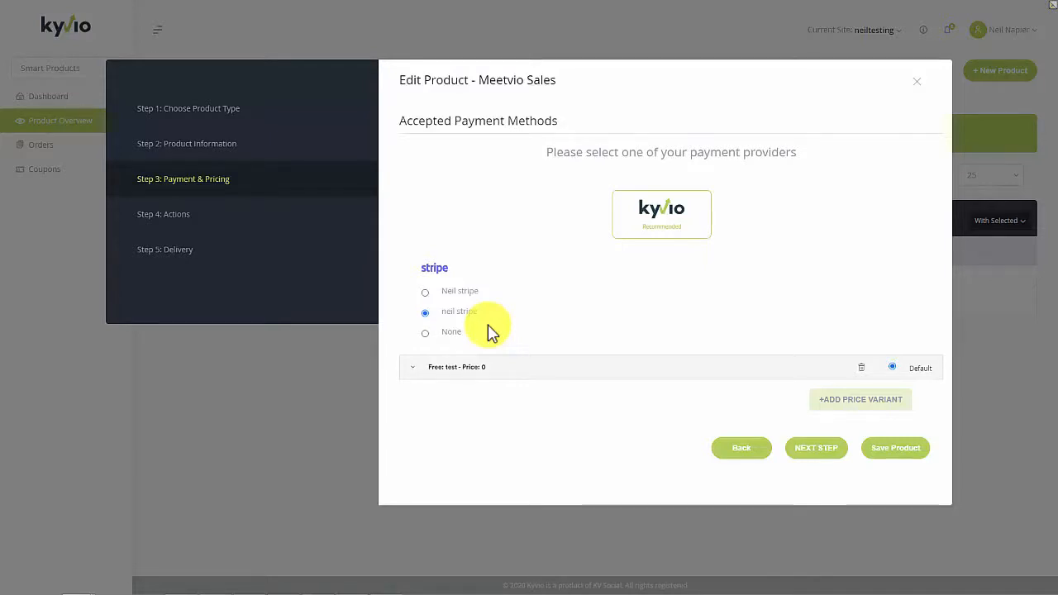
# Set the "test" price variant's pricing type to Subscription with a price of 69.
pyautogui.click(444, 372)
pyautogui.scroll(-5, 578, 396)
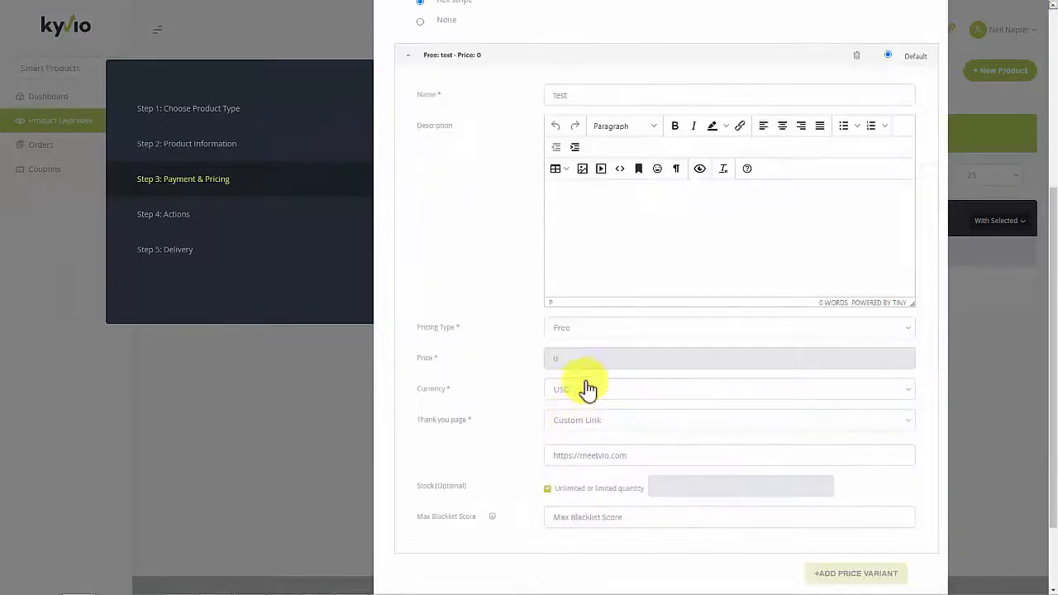
pyautogui.click(581, 331)
pyautogui.click(578, 391)
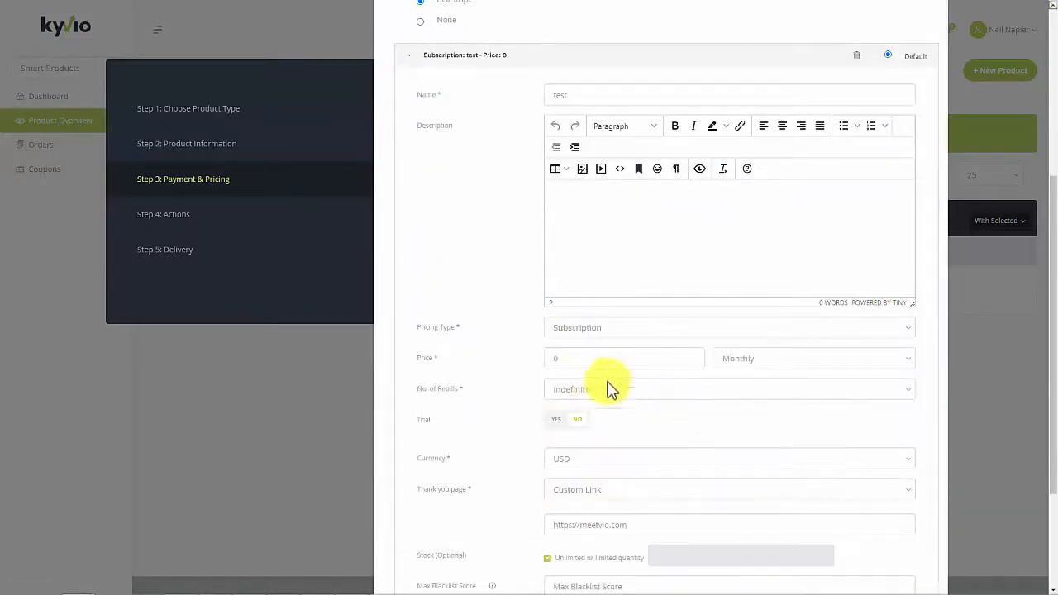
pyautogui.click(602, 361)
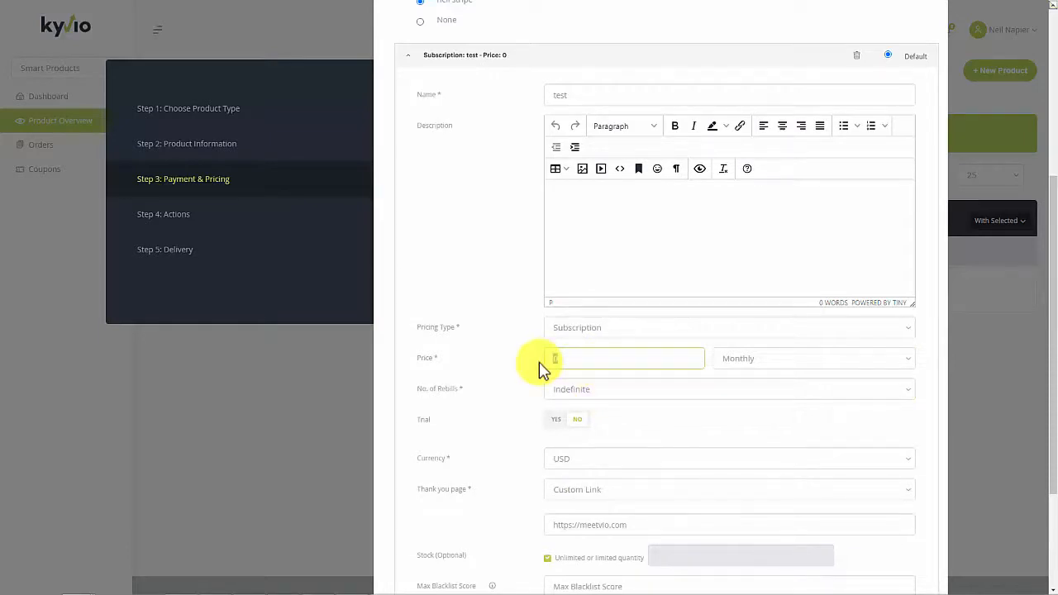
pyautogui.write('69')
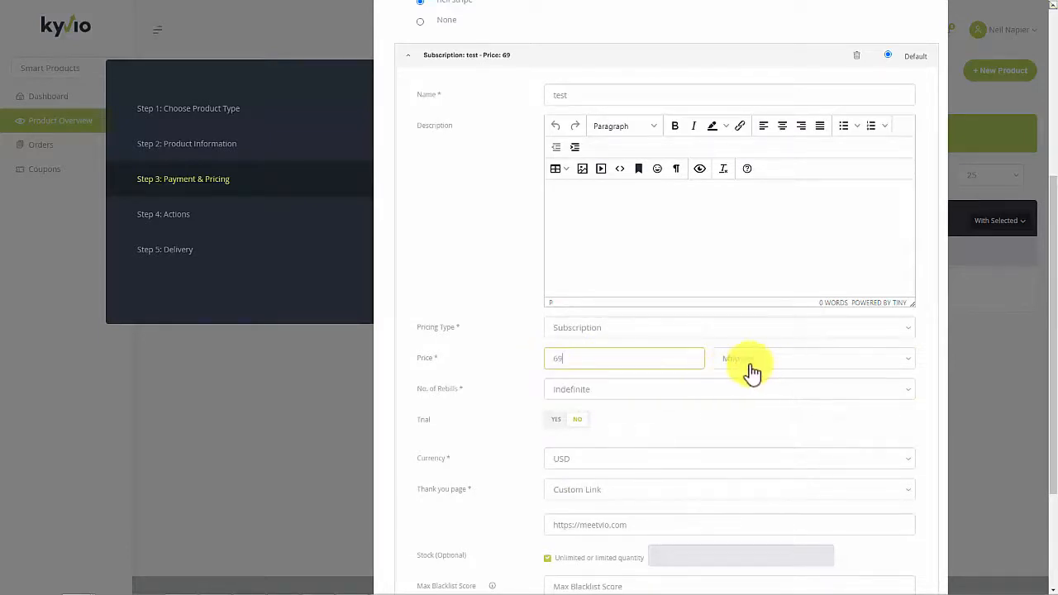
pyautogui.middleClick(513, 451)
pyautogui.scroll(-1, 522, 463)
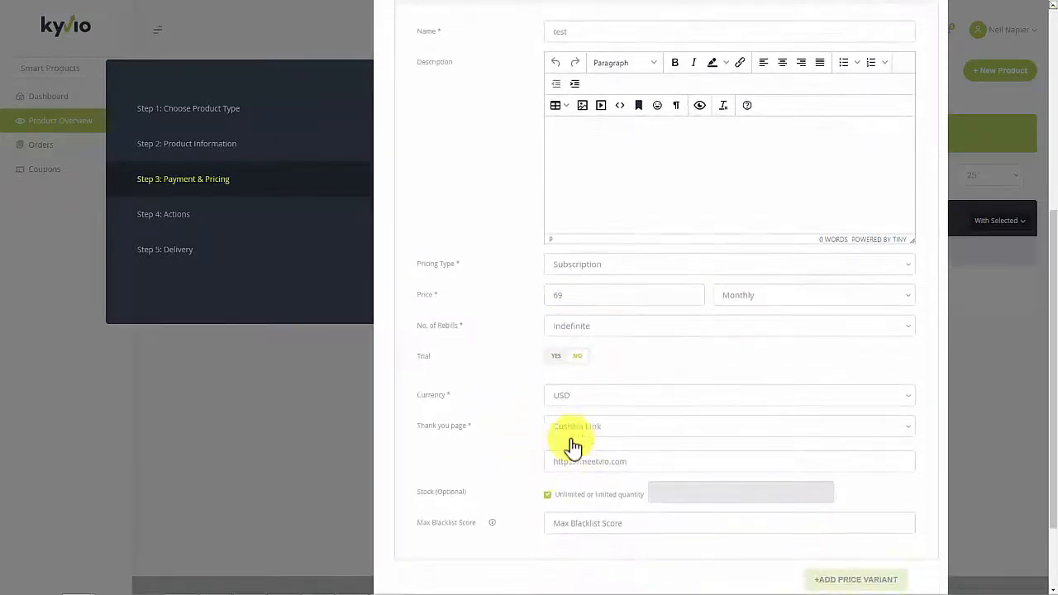
pyautogui.middleClick(534, 446)
pyautogui.scroll(-1, 534, 447)
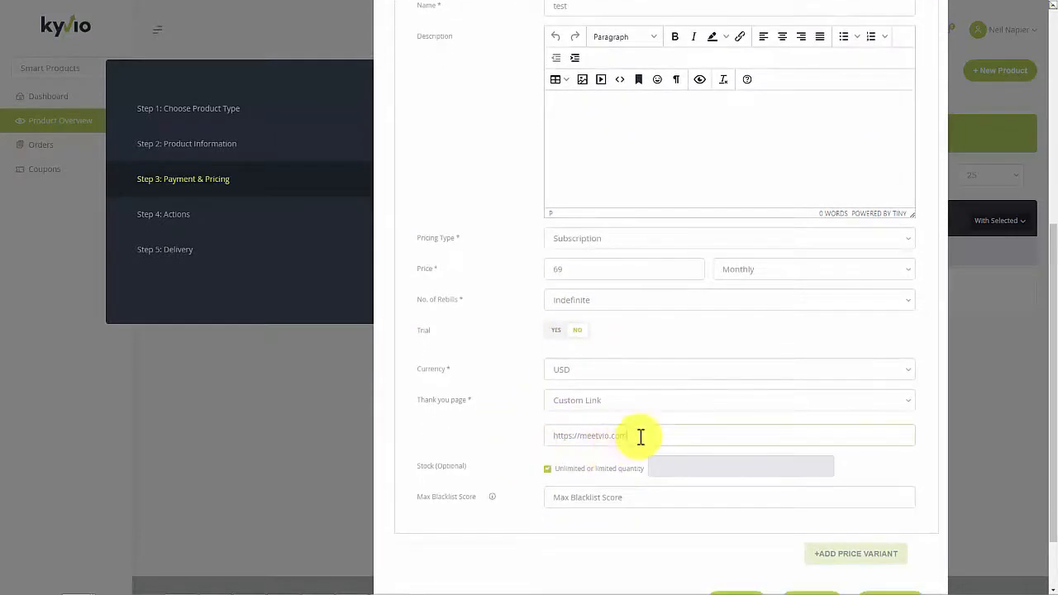
pyautogui.click(641, 437)
pyautogui.write('/ty')
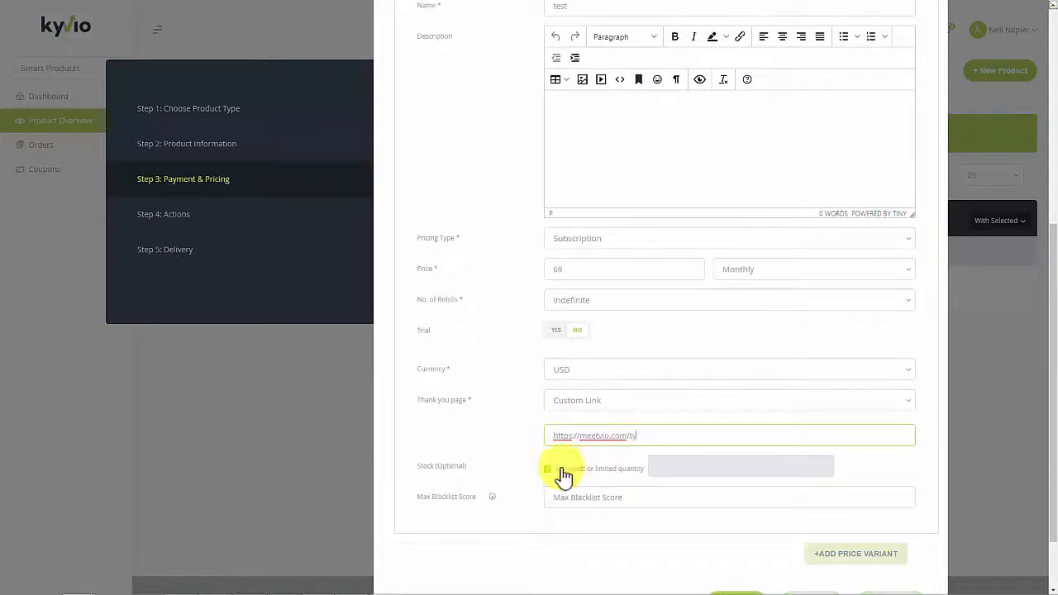
pyautogui.middleClick(544, 541)
pyautogui.scroll(-2, 543, 541)
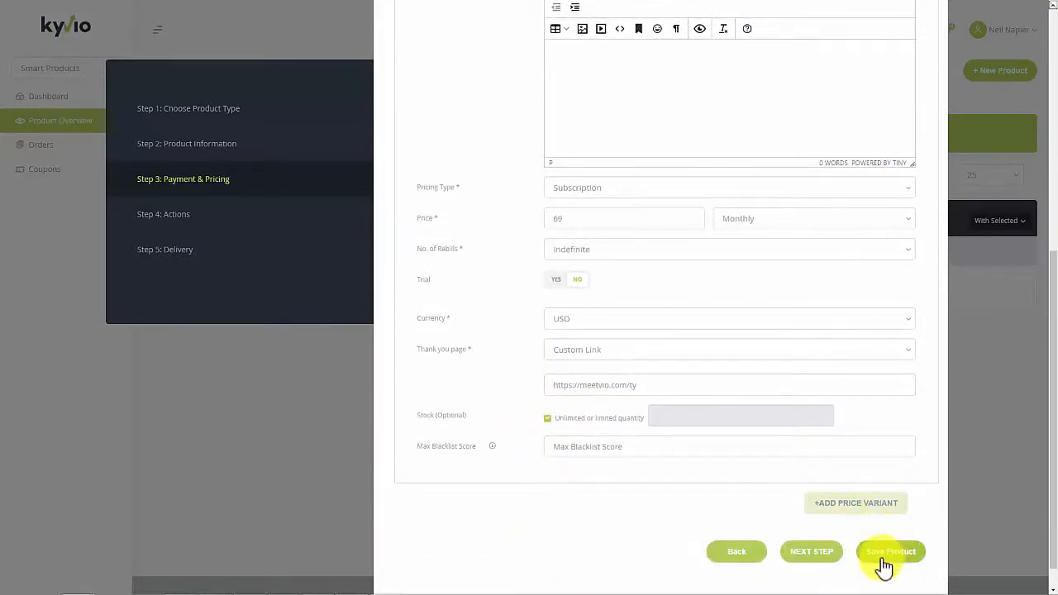
pyautogui.click(829, 553)
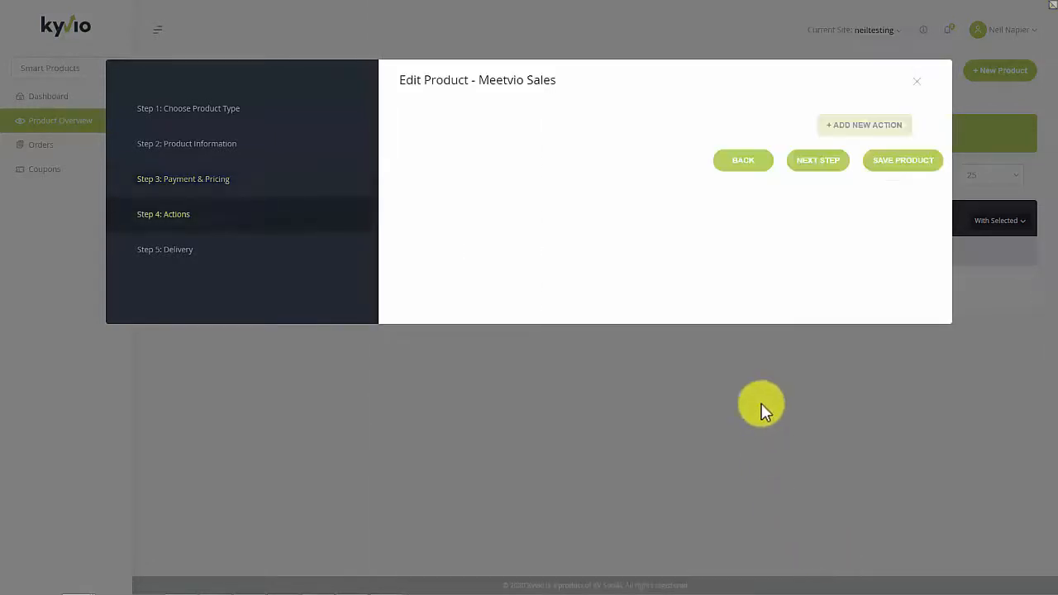
pyautogui.click(805, 166)
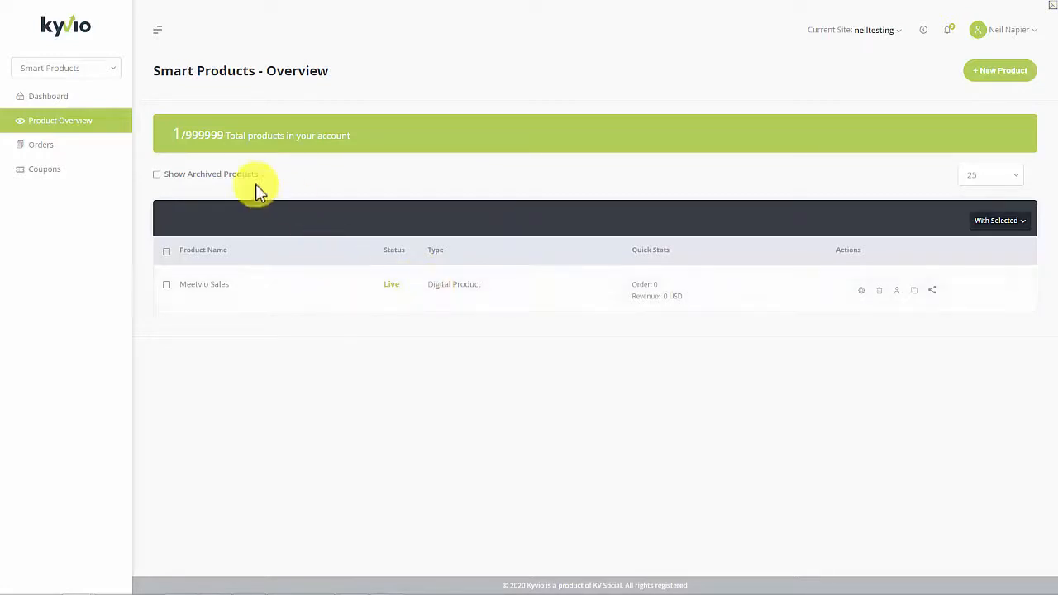
# Start a new Import Funnel in Smart Funnels and add two page URL entries to it.
pyautogui.click(97, 69)
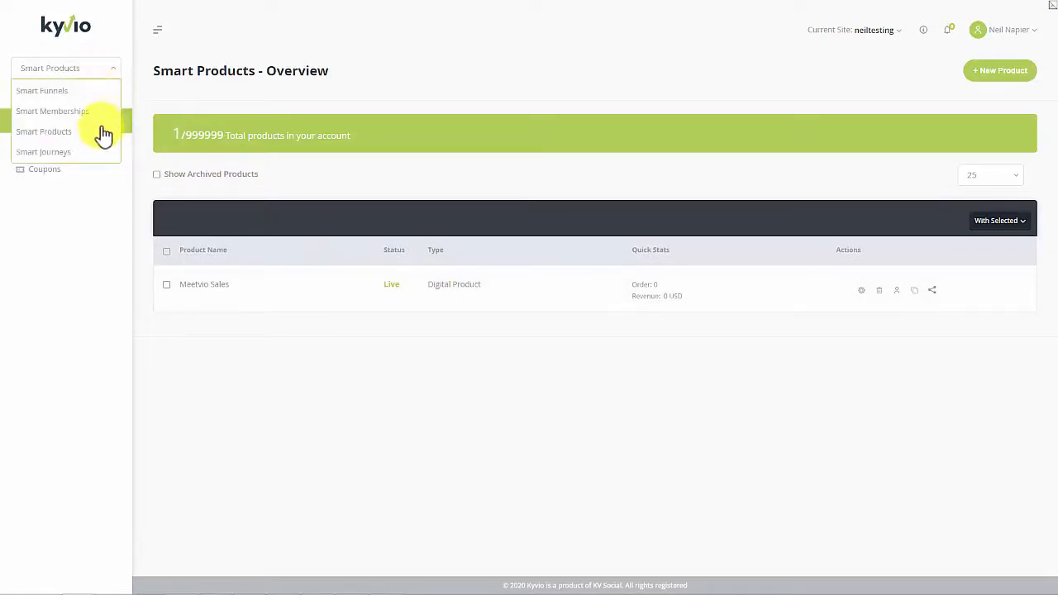
pyautogui.click(96, 93)
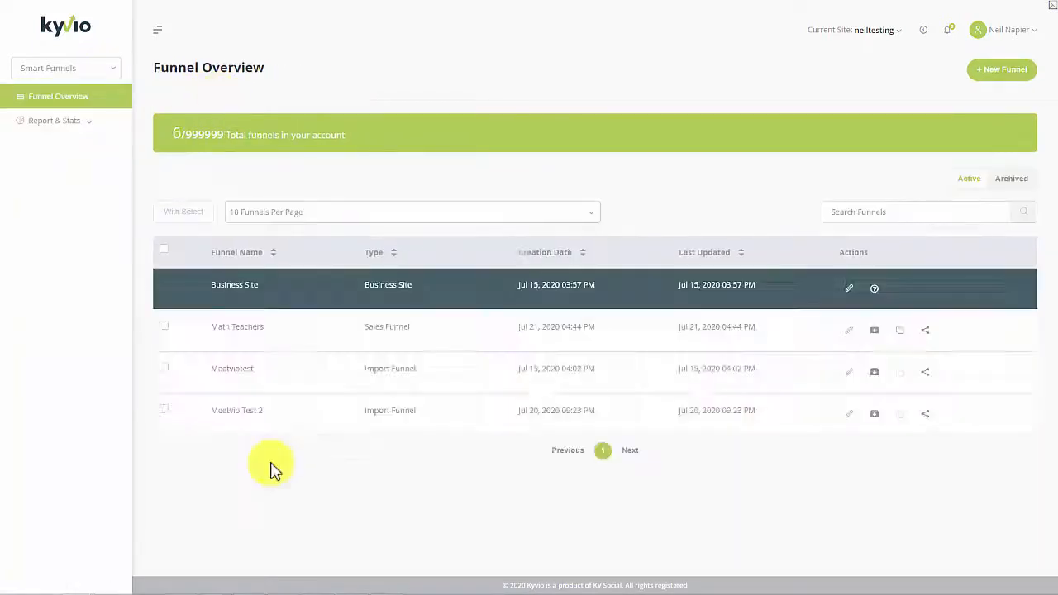
pyautogui.click(1002, 70)
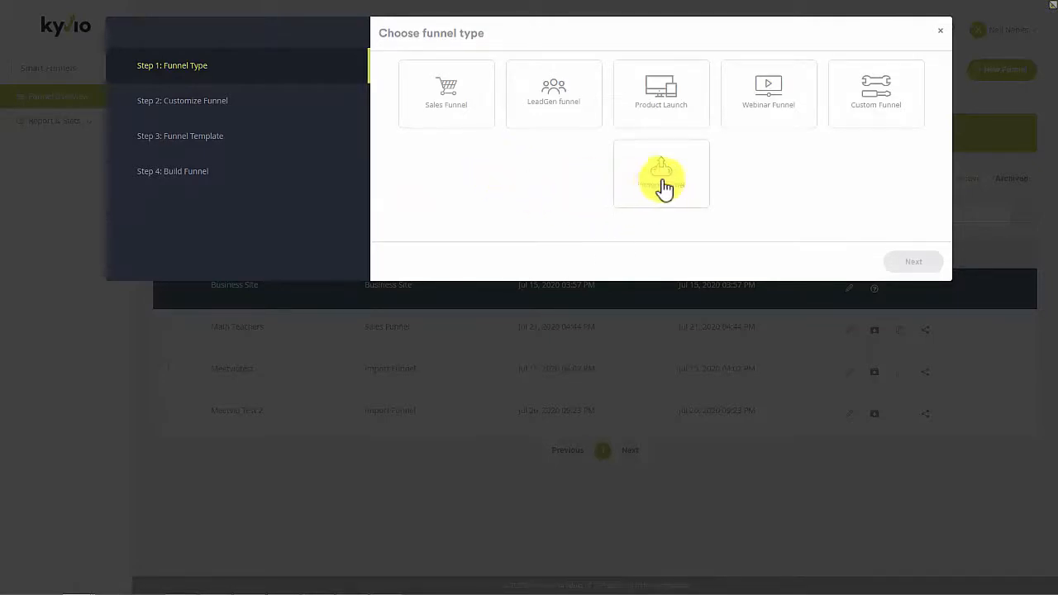
pyautogui.click(665, 189)
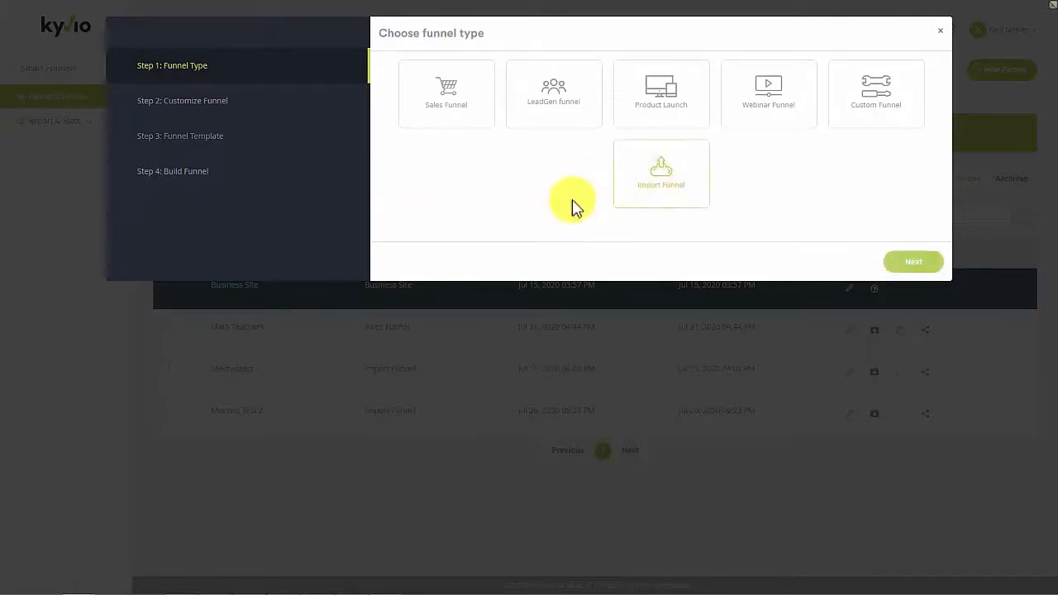
pyautogui.click(903, 262)
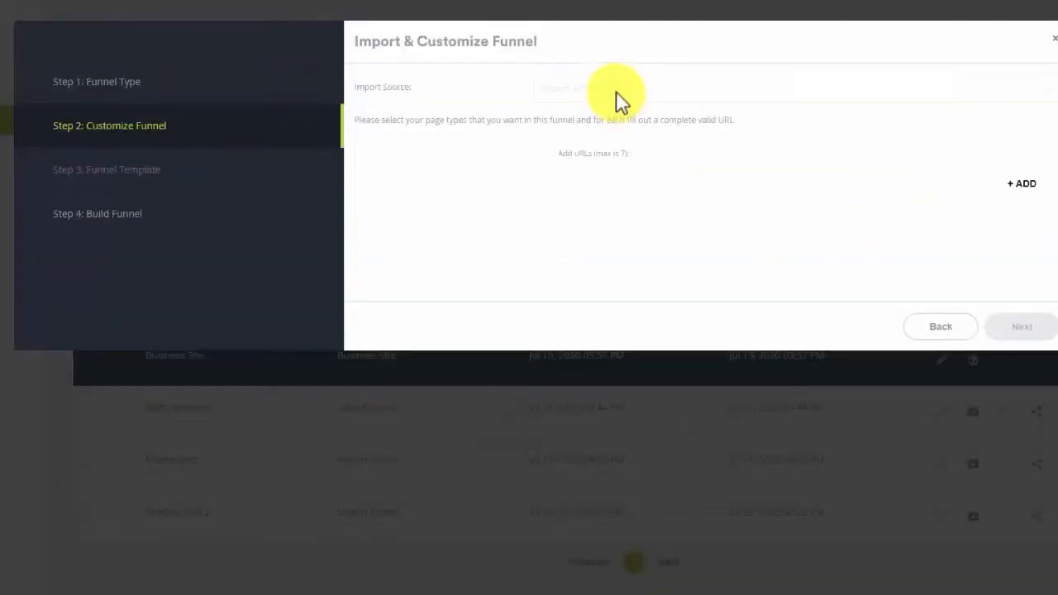
pyautogui.click(1017, 183)
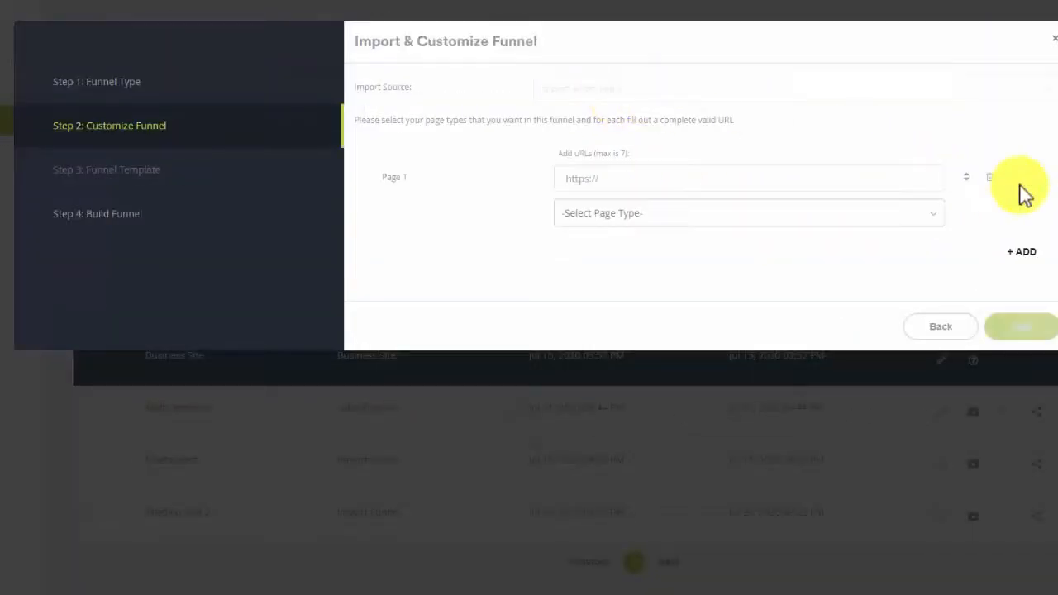
pyautogui.click(1020, 252)
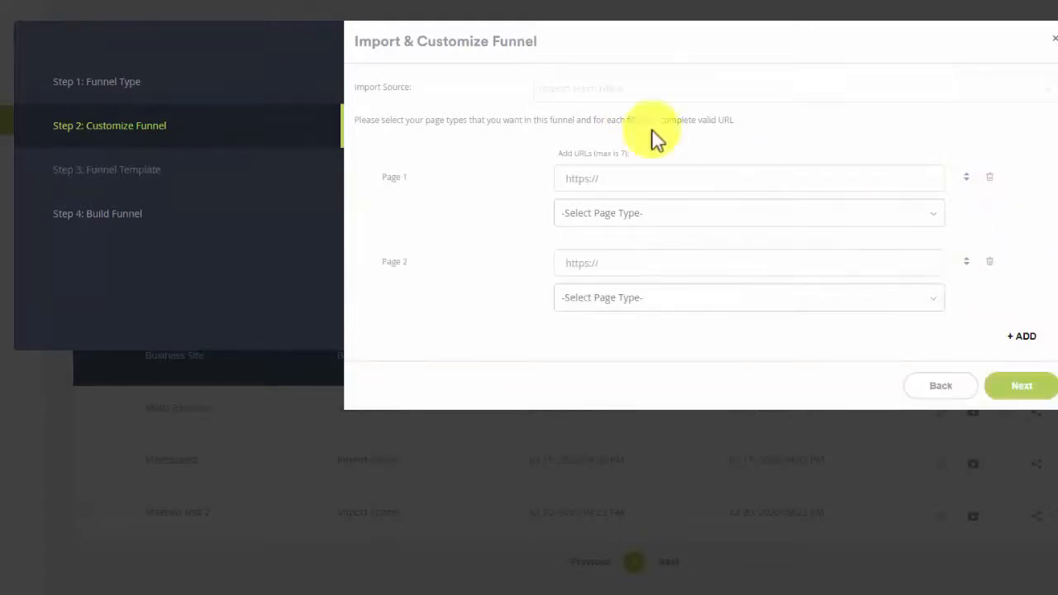
pyautogui.click(628, 179)
pyautogui.write('https://www.hitr.com/en-gb/2020/06/24/tony-robbins-comeback-challenge/')
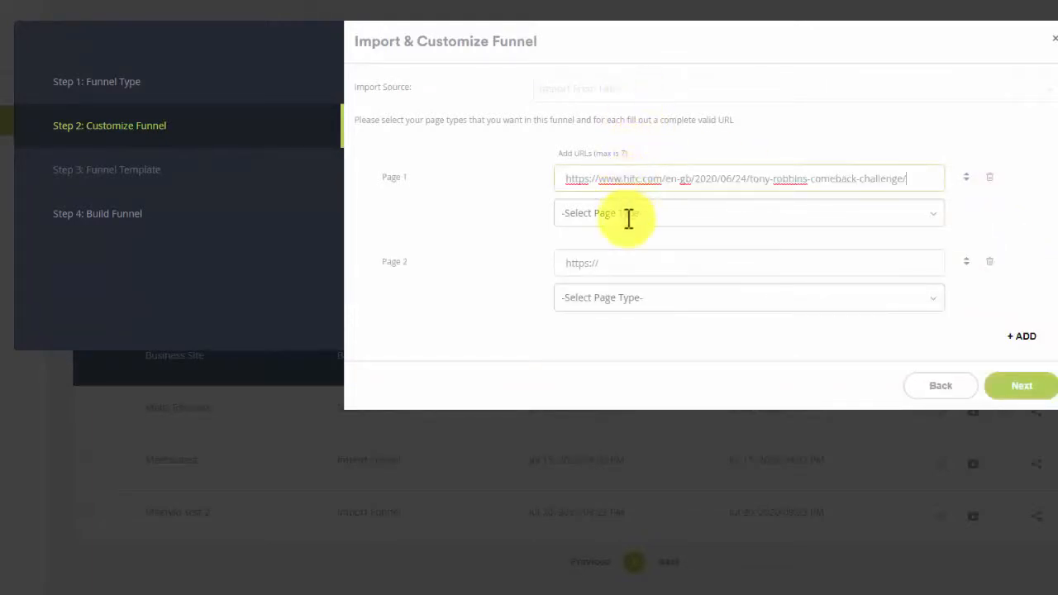
pyautogui.hotkey('ctrl', 'a')
pyautogui.press('BackSpace')
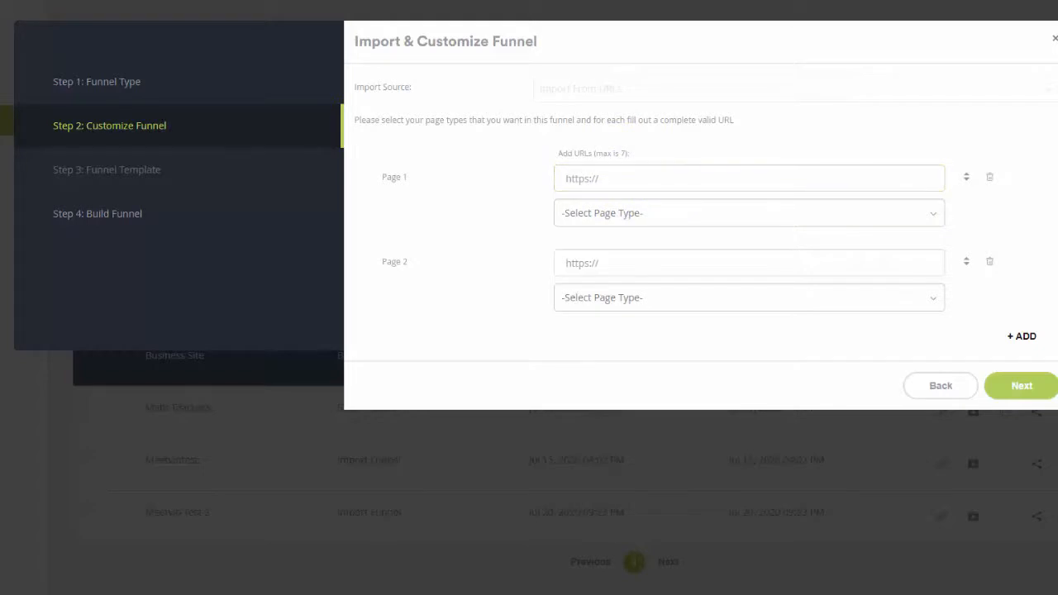
pyautogui.click(778, 171)
pyautogui.write('https://makemycomeback.com/comeback')
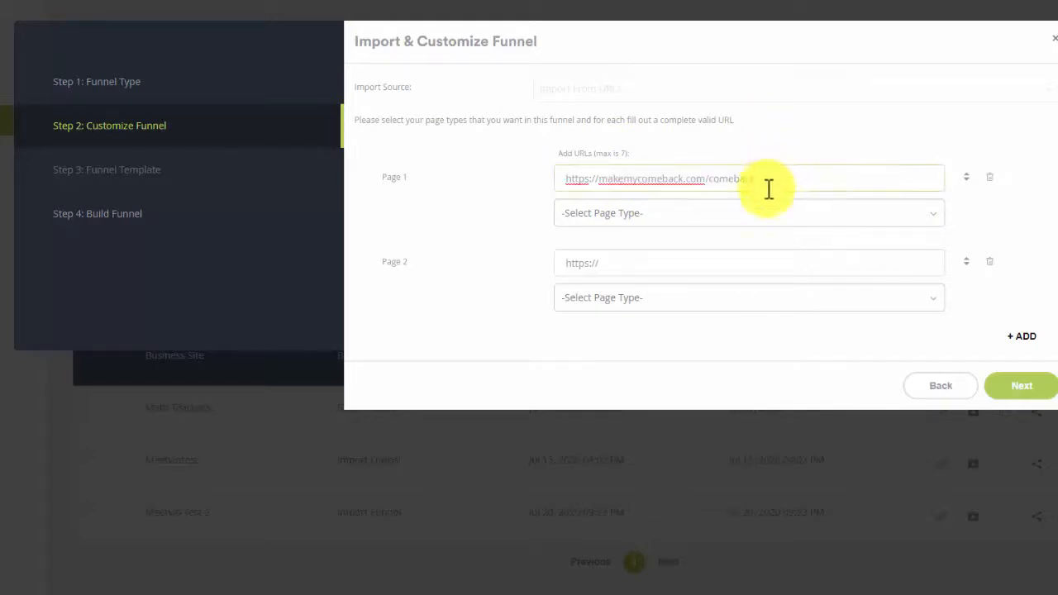
pyautogui.click(667, 233)
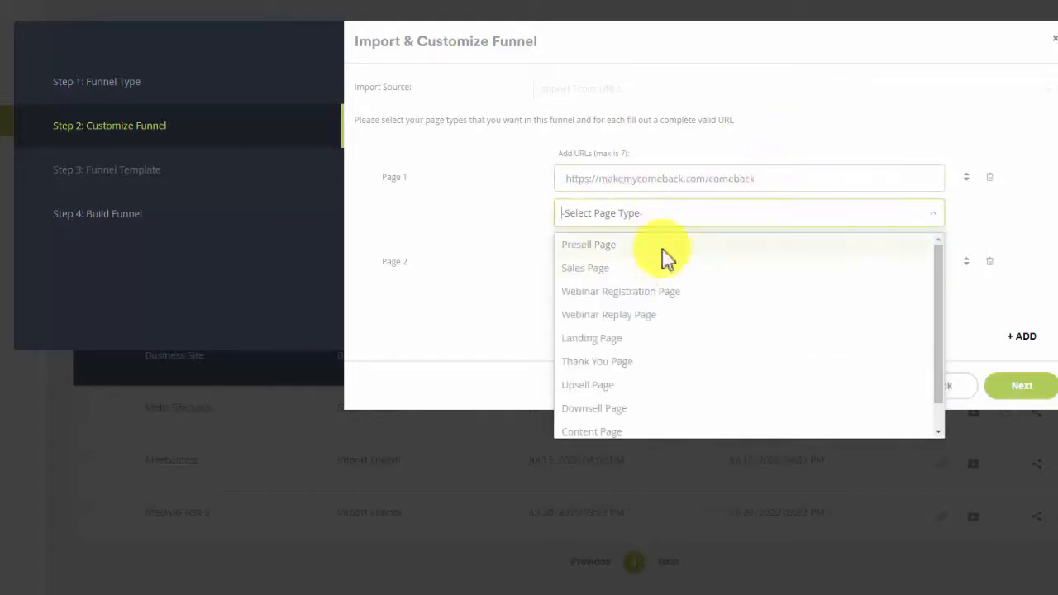
pyautogui.click(664, 250)
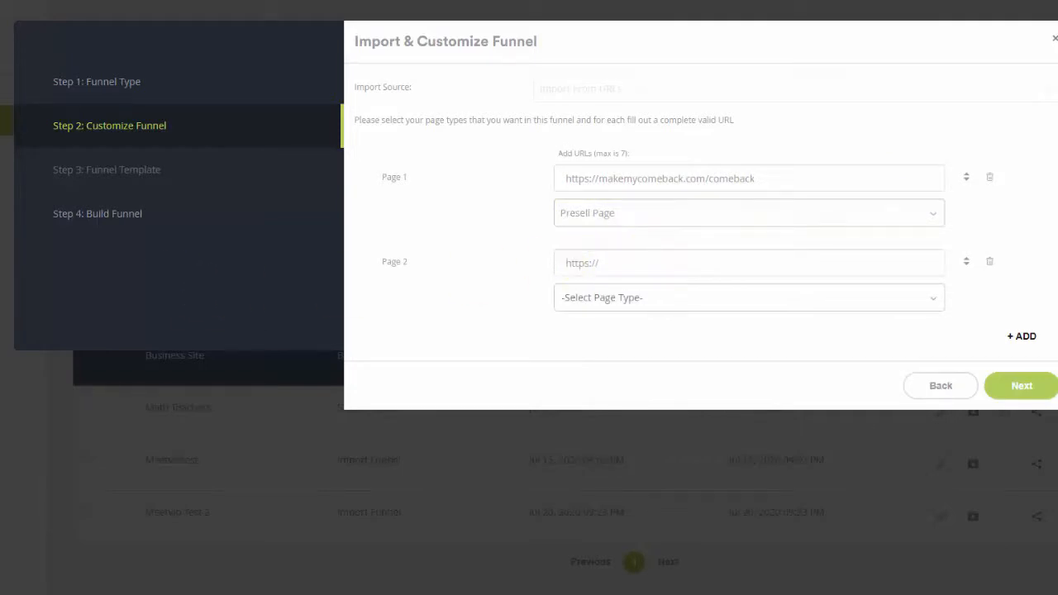
pyautogui.click(611, 273)
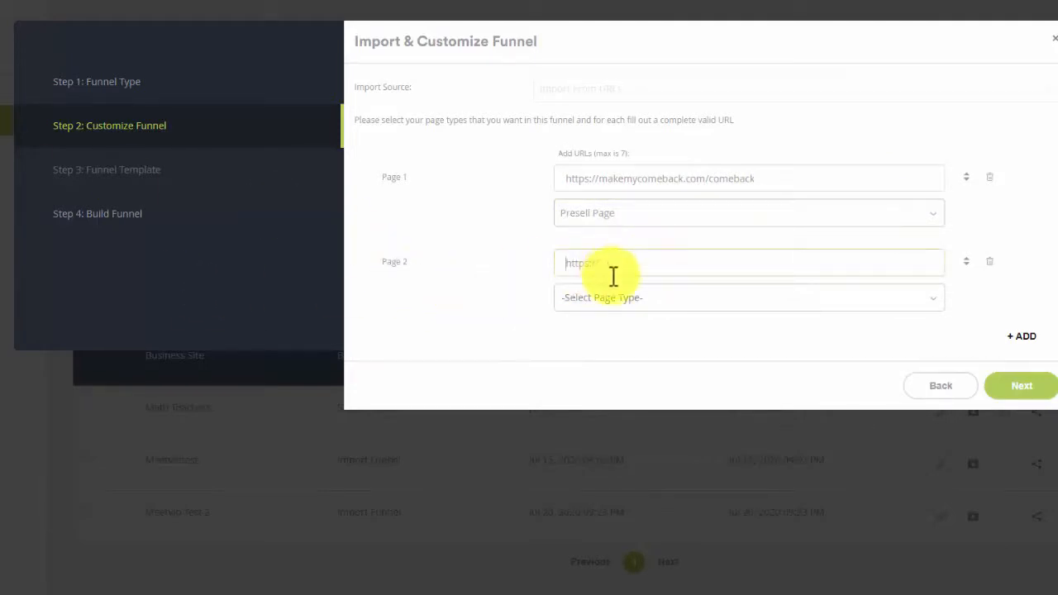
pyautogui.write('https://makemycomeback.com/welcome-vip')
pyautogui.click(630, 299)
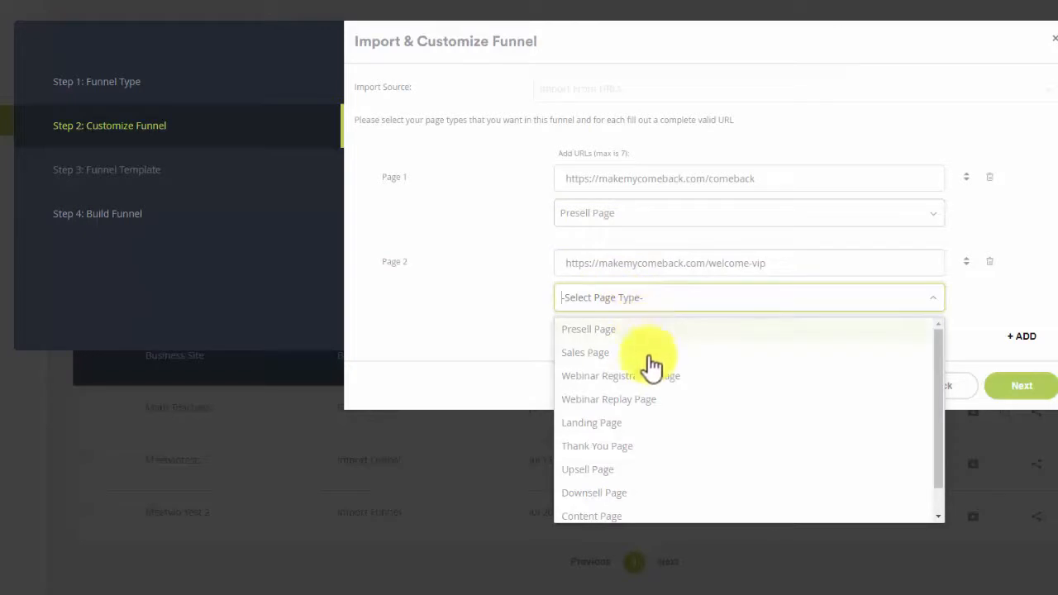
pyautogui.click(650, 444)
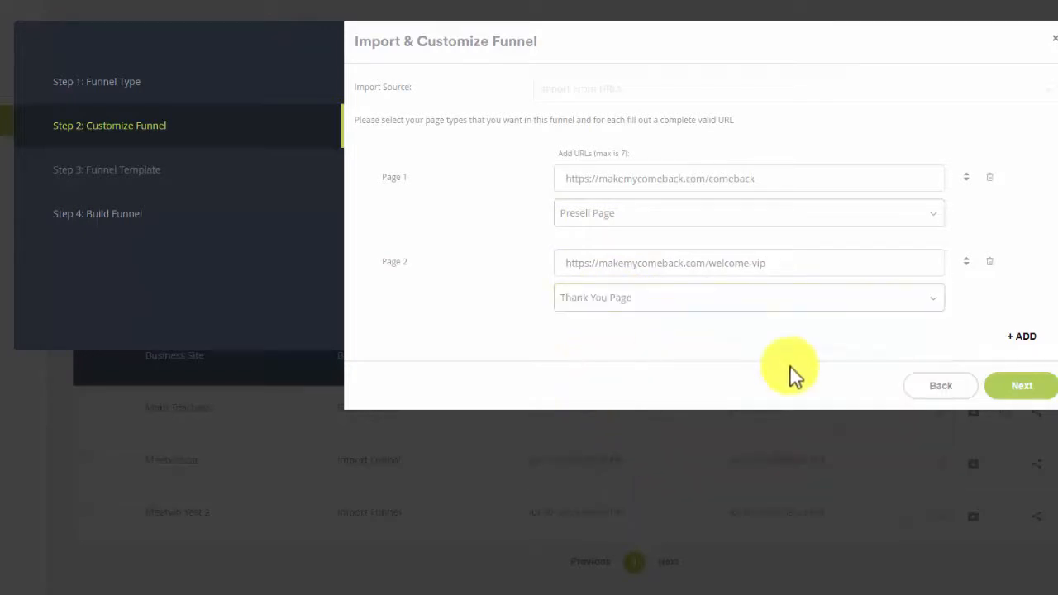
pyautogui.click(1003, 396)
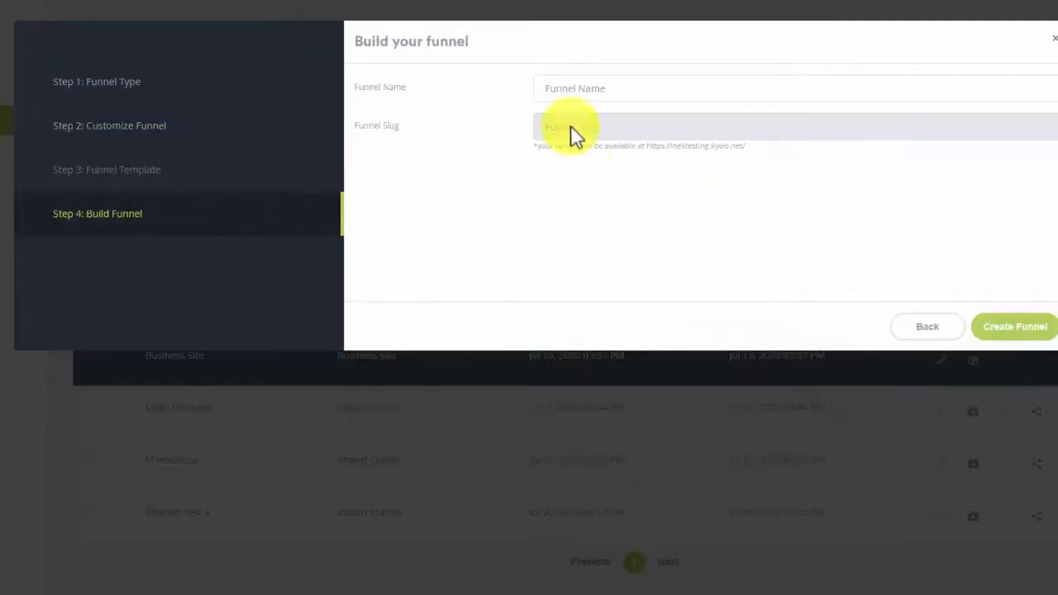
# Name the imported funnel "Tony Robbins Comeback Funnel".
pyautogui.click(569, 98)
pyautogui.write('T')
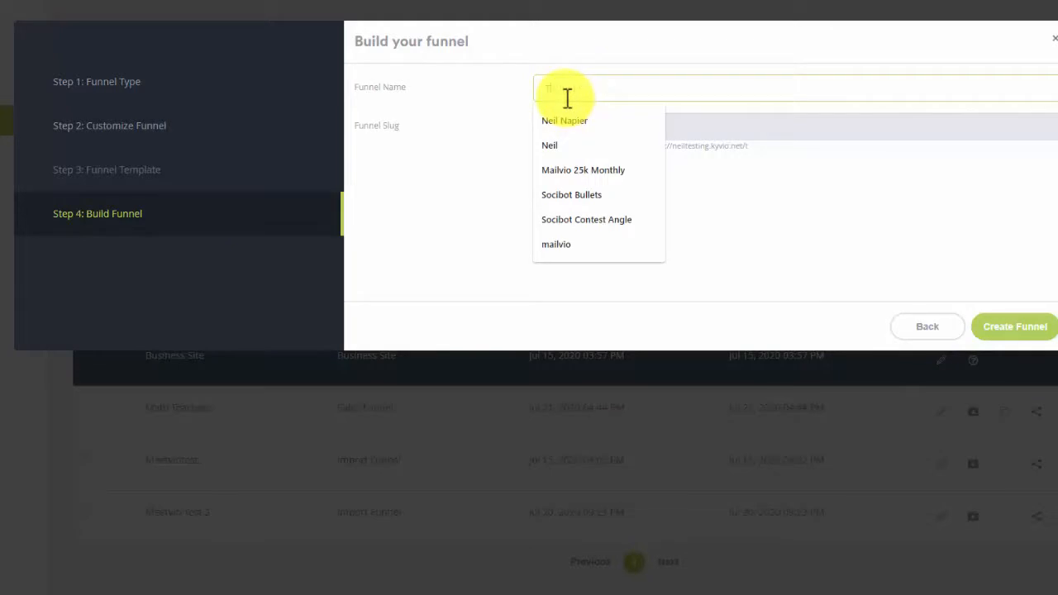
pyautogui.write('ony T')
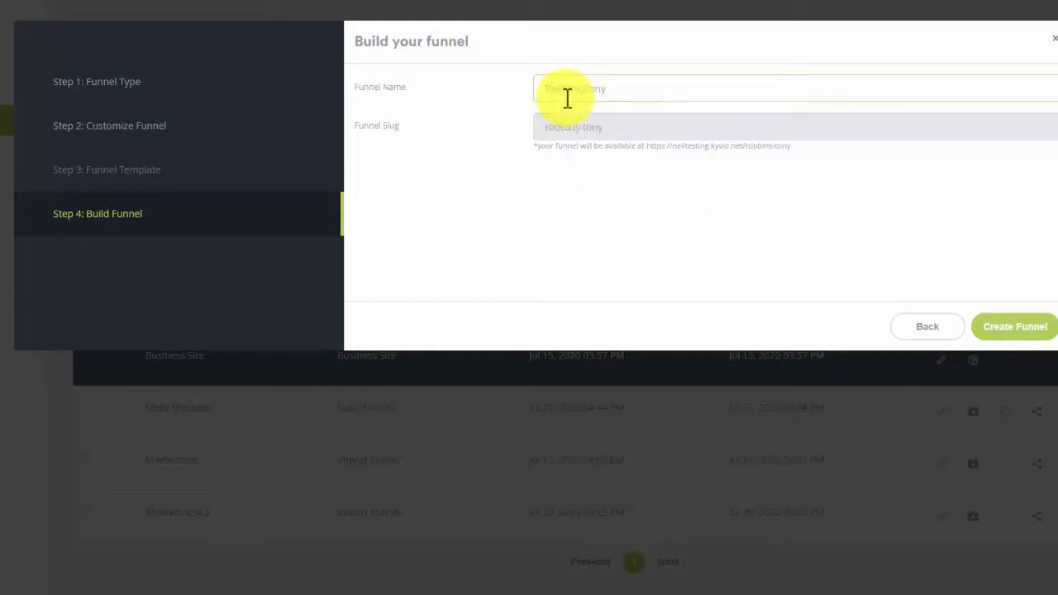
pyautogui.press('BackSpace')
pyautogui.press('BackSpace')
pyautogui.press('BackSpace')
pyautogui.press('BackSpace')
pyautogui.press('BackSpace')
pyautogui.press('BackSpace')
pyautogui.press('BackSpace')
pyautogui.press('BackSpace')
pyautogui.write('Robbins Comeback Funnel')
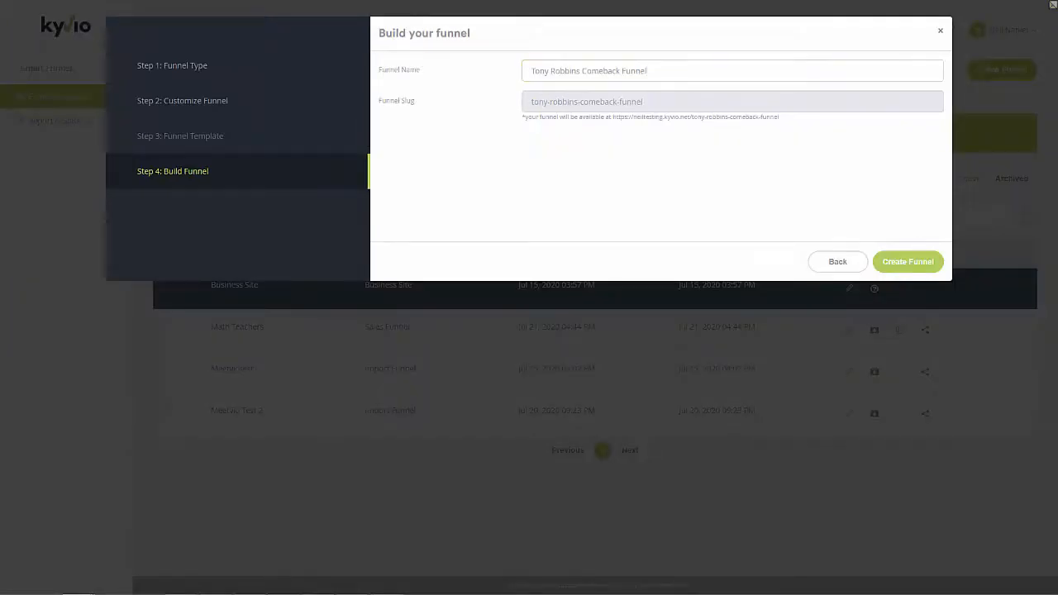
# Review the original comeback and welcome-vip pages of makemycomeback.com in the browser.
pyautogui.moveTo(74, 1); pyautogui.dragTo(205, 29)
pyautogui.moveTo(450, 26); pyautogui.dragTo(449, 2)
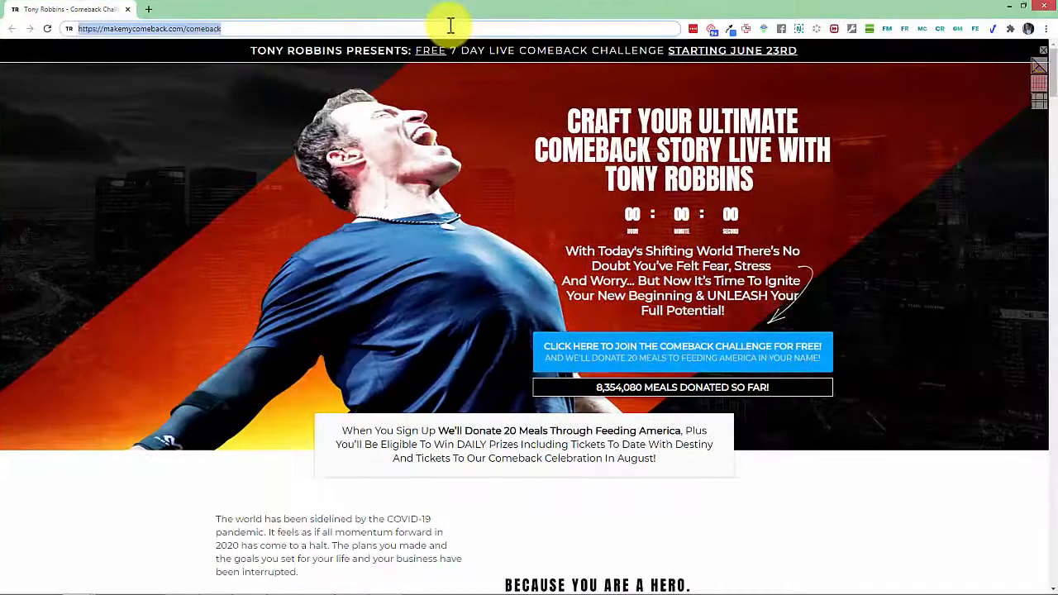
pyautogui.scroll(-14, 511, 238)
pyautogui.scroll(15, 496, 264)
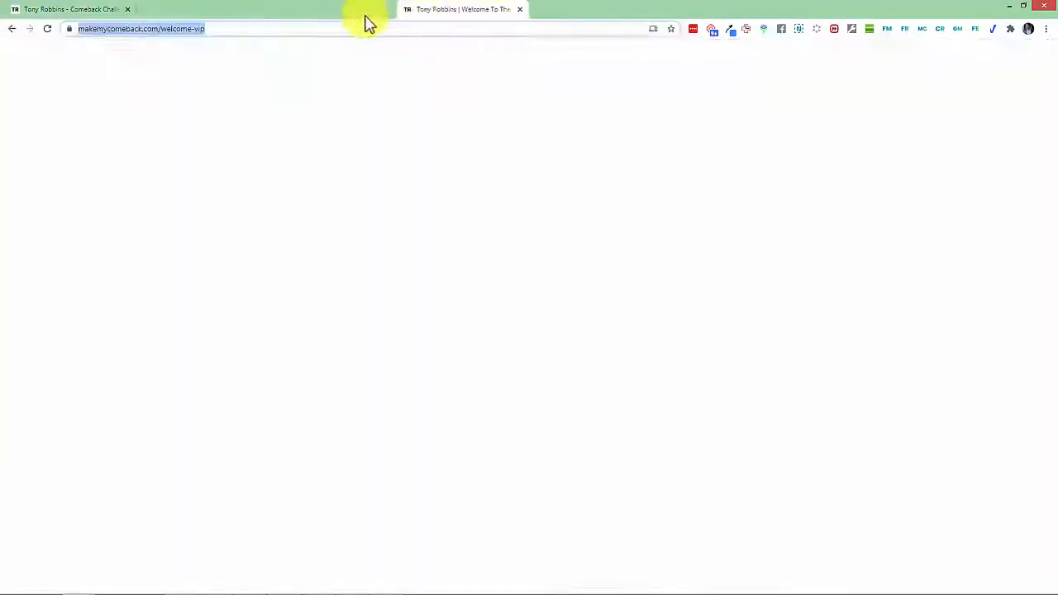
pyautogui.scroll(-20, 406, 259)
pyautogui.scroll(20, 411, 273)
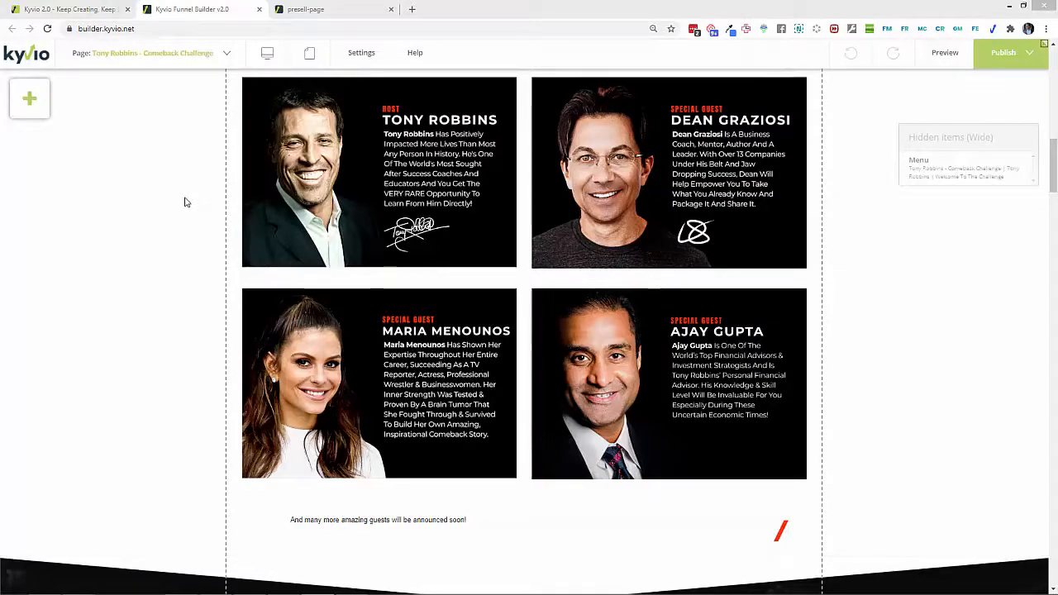
# Set the background colour of the imported page's hero section, below the header banner, to black (000000).
pyautogui.scroll(-15, 253, 248)
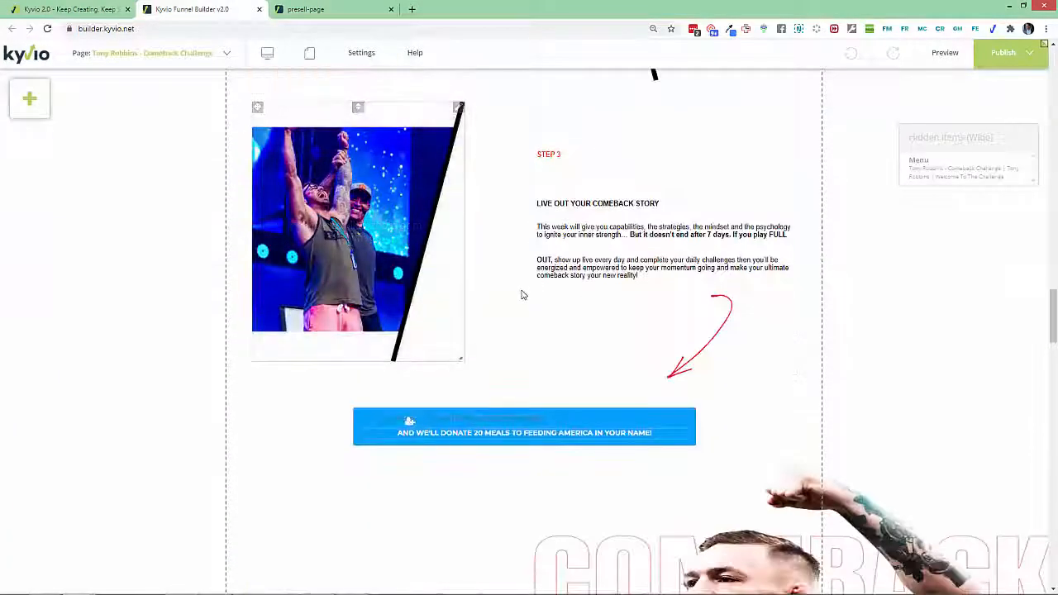
pyautogui.scroll(-8, 523, 295)
pyautogui.scroll(-5, 523, 295)
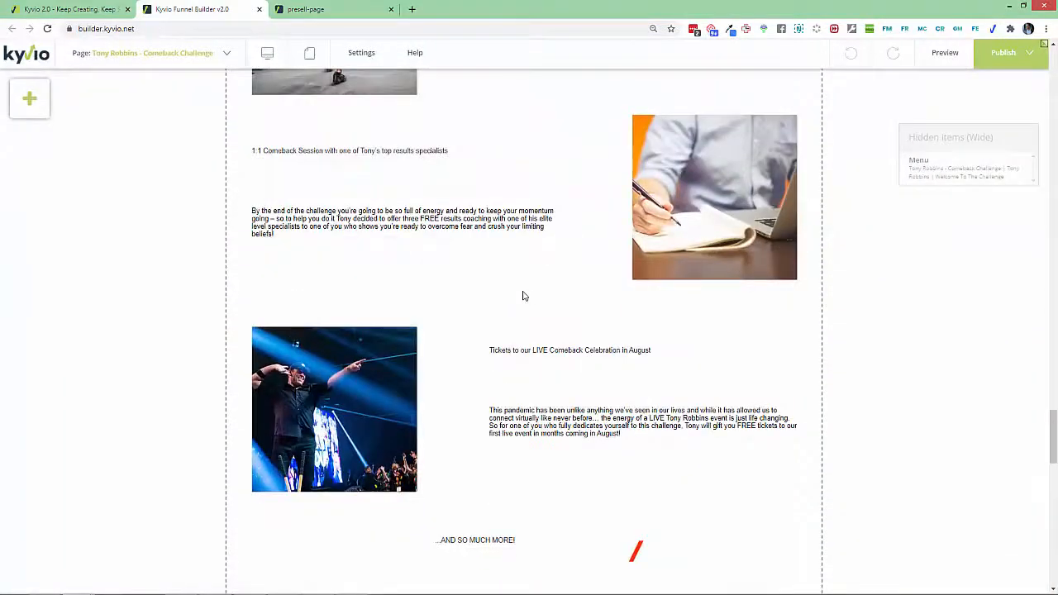
pyautogui.scroll(12, 524, 295)
pyautogui.scroll(16, 524, 295)
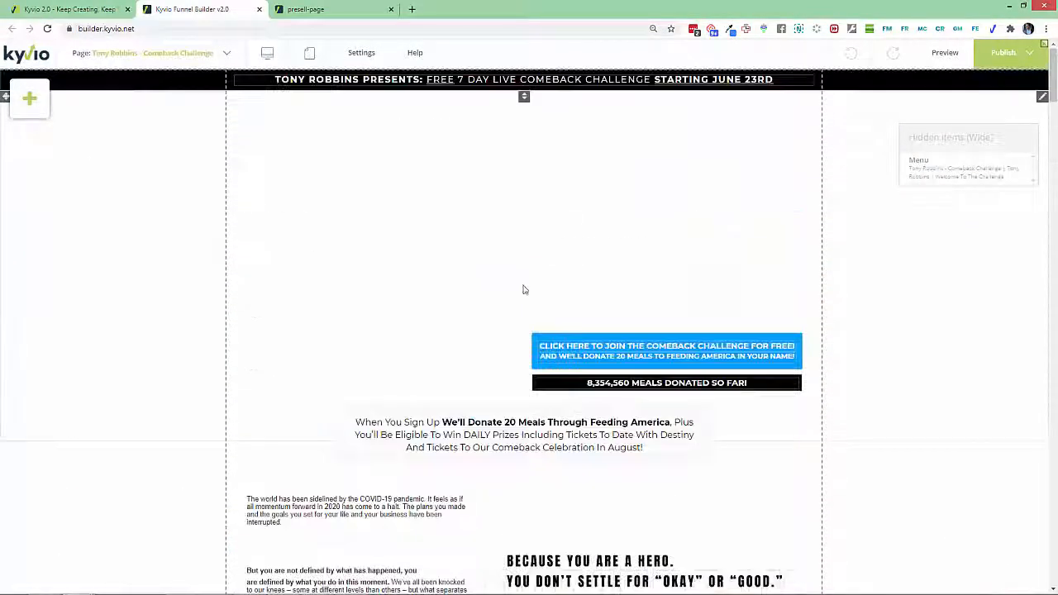
pyautogui.rightClick(1038, 103)
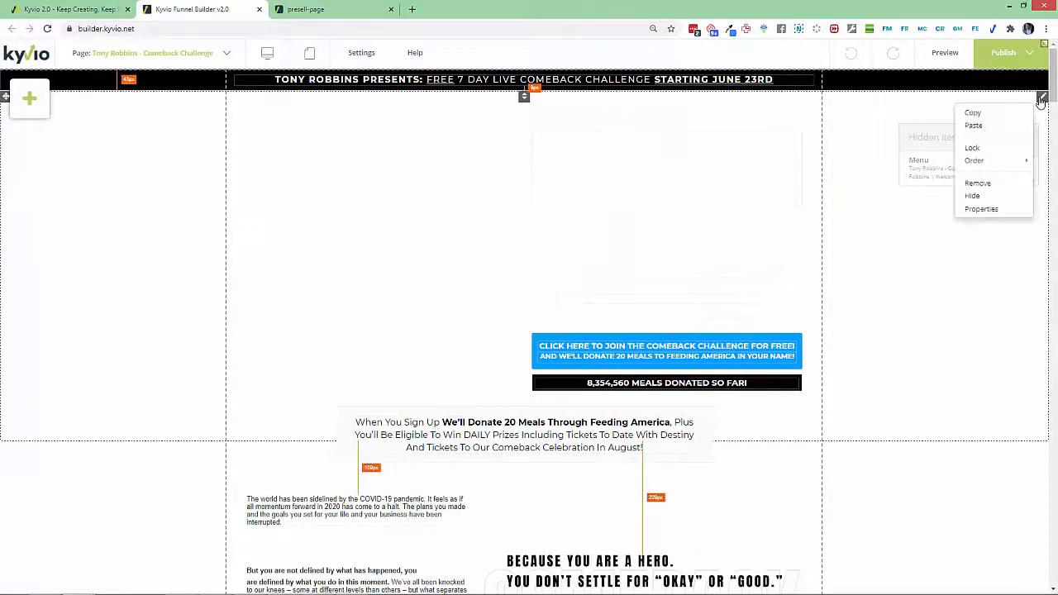
pyautogui.click(985, 210)
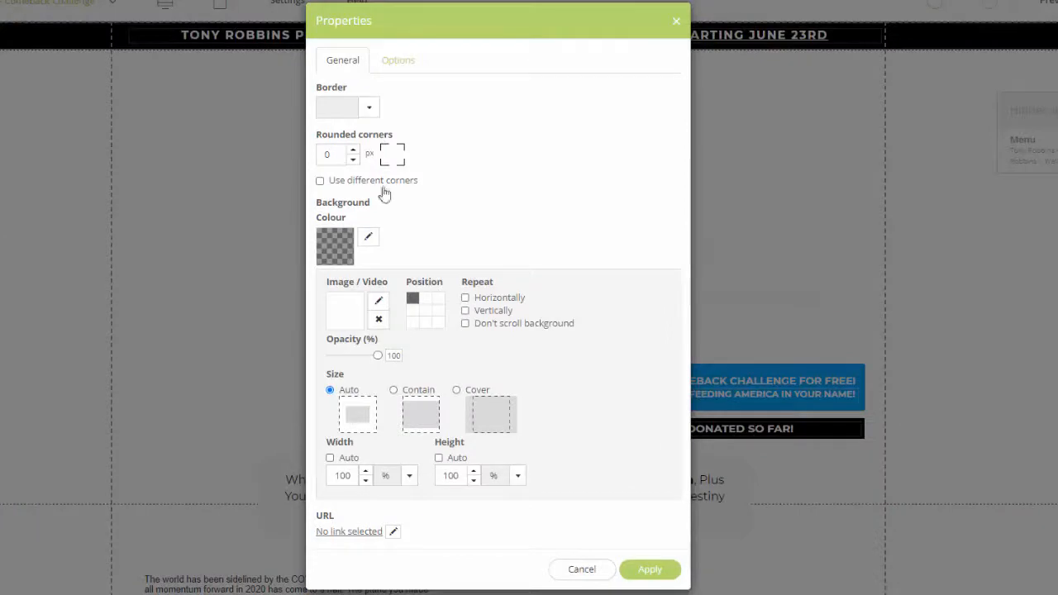
pyautogui.click(334, 246)
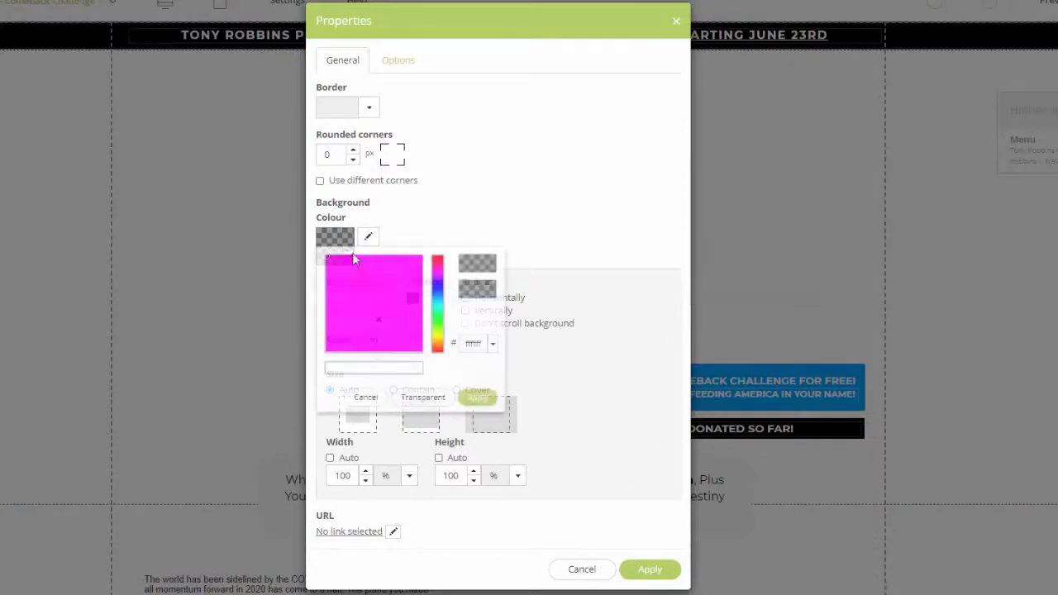
pyautogui.moveTo(371, 305); pyautogui.dragTo(423, 352)
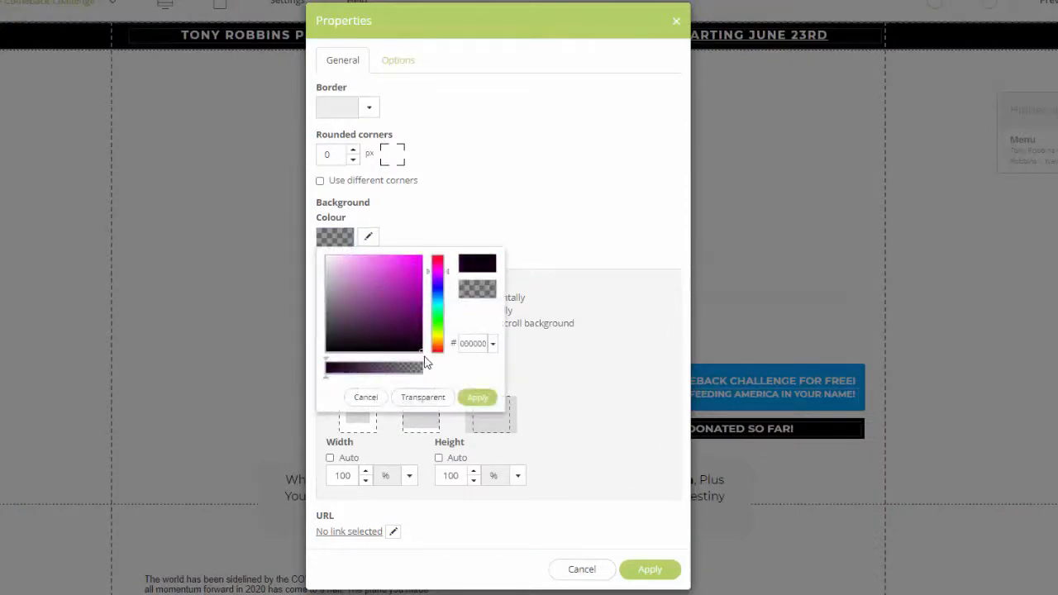
pyautogui.click(478, 396)
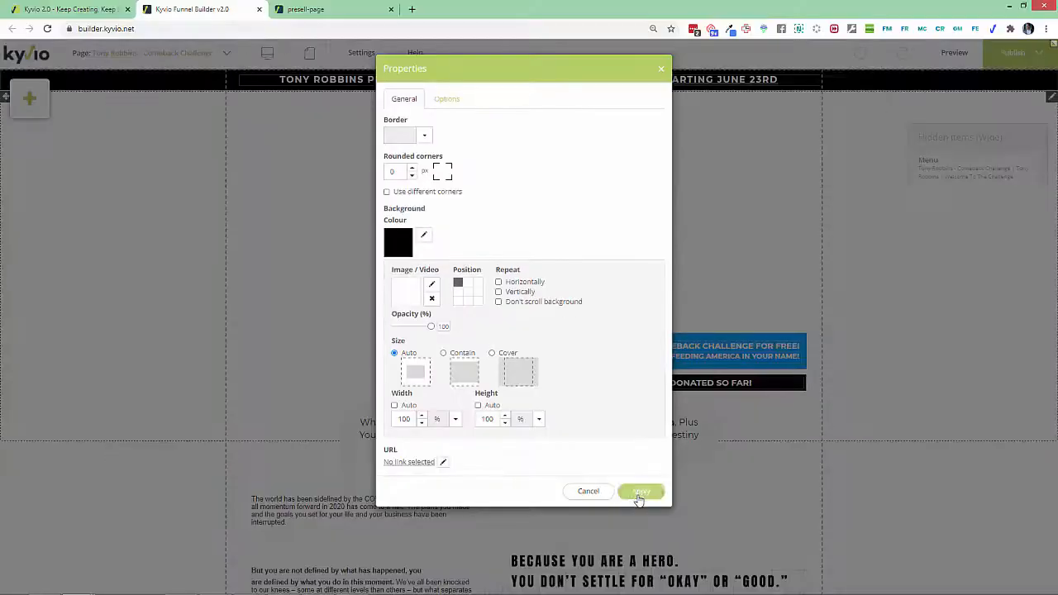
pyautogui.click(650, 568)
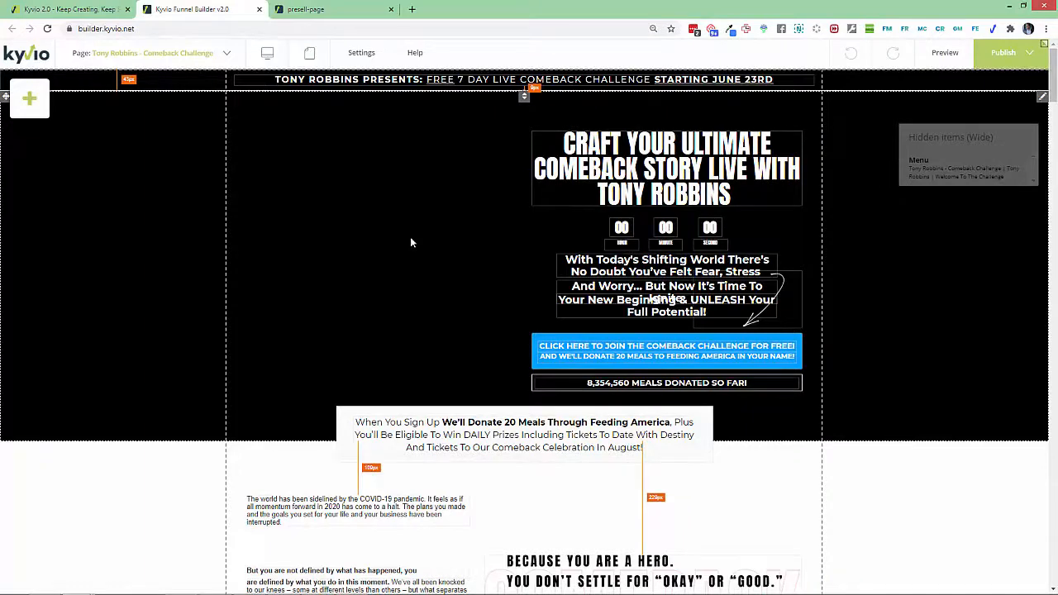
# Apply the Normal style to the paragraph starting "are defined by what you do in this moment" and widen its text box slightly.
pyautogui.scroll(-4, 436, 344)
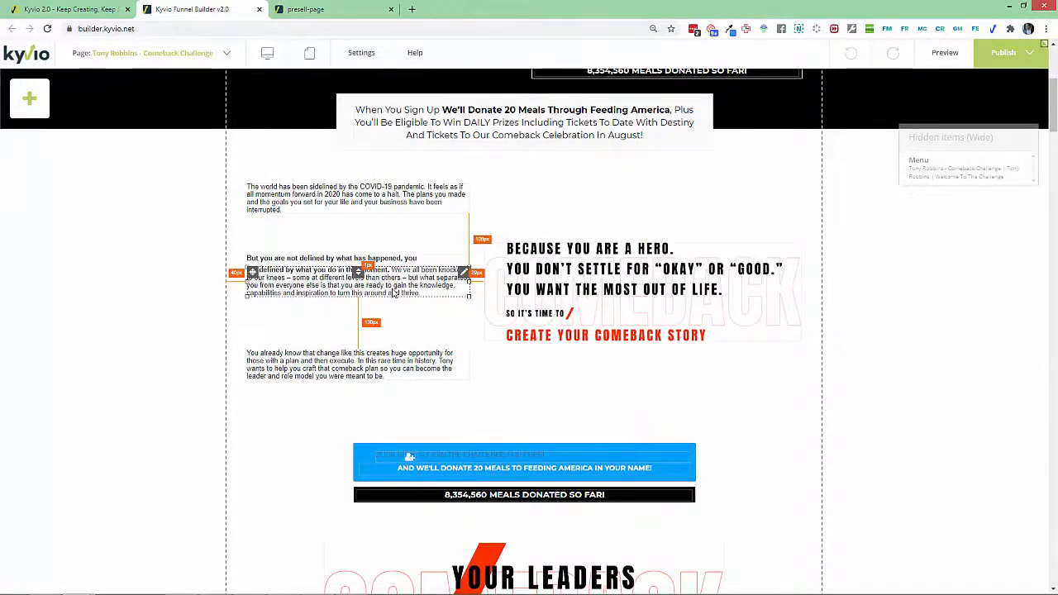
pyautogui.click(361, 271)
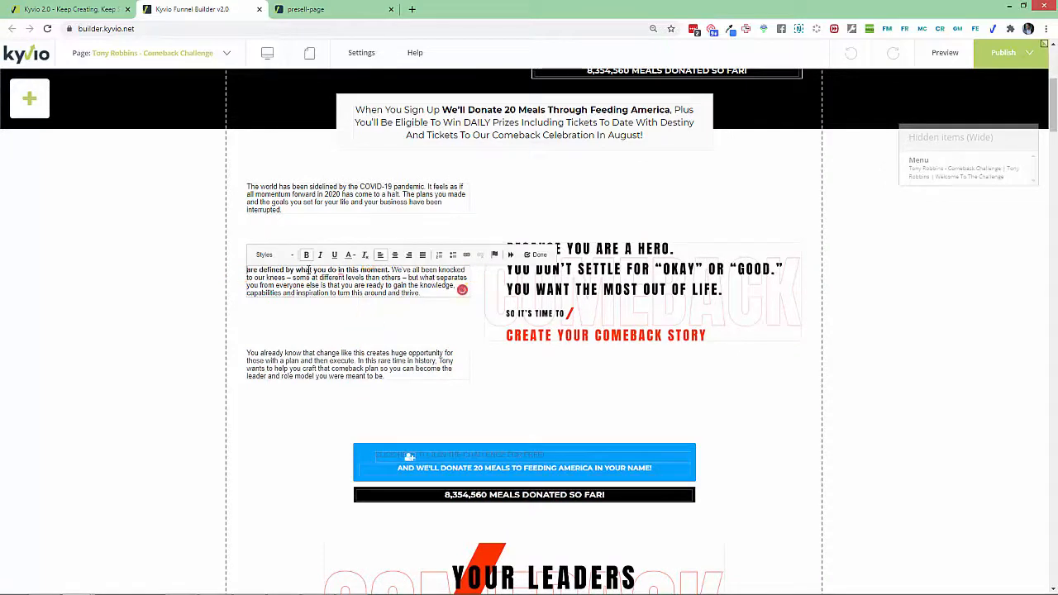
pyautogui.tripleClick(309, 271)
pyautogui.click(277, 254)
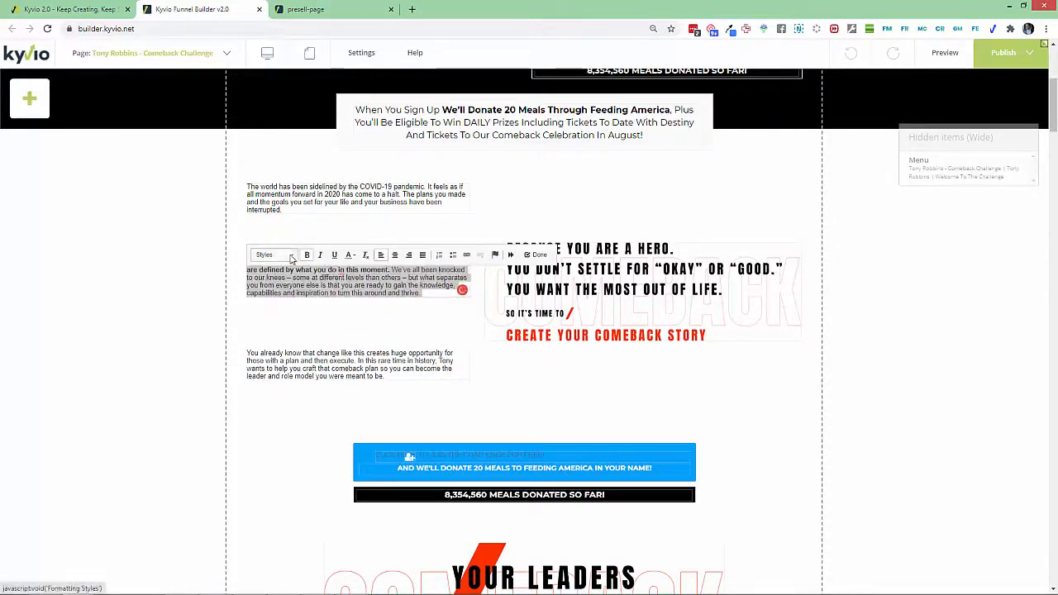
pyautogui.scroll(-3, 346, 324)
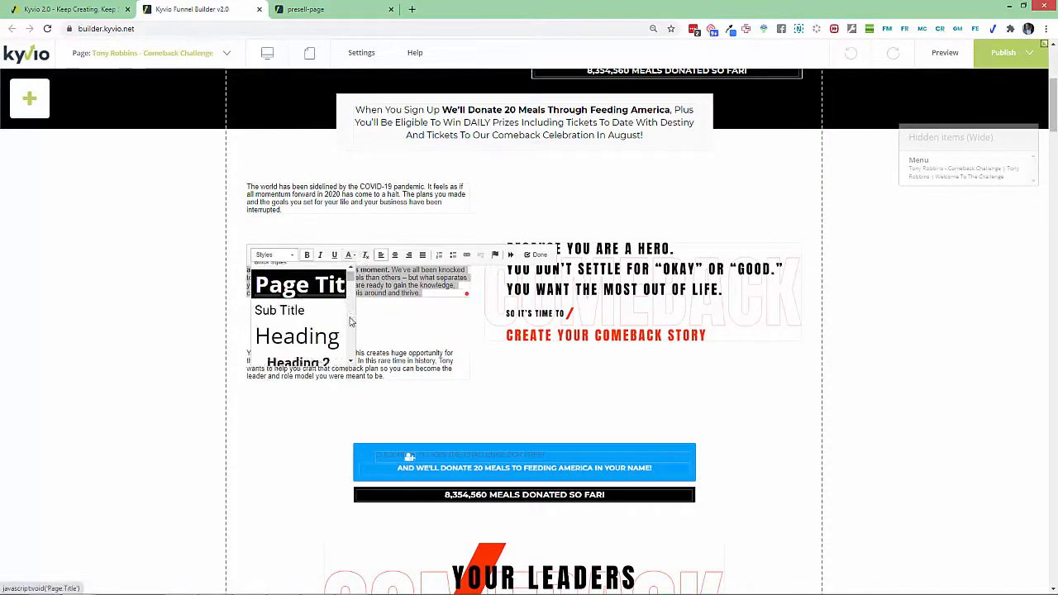
pyautogui.click(343, 318)
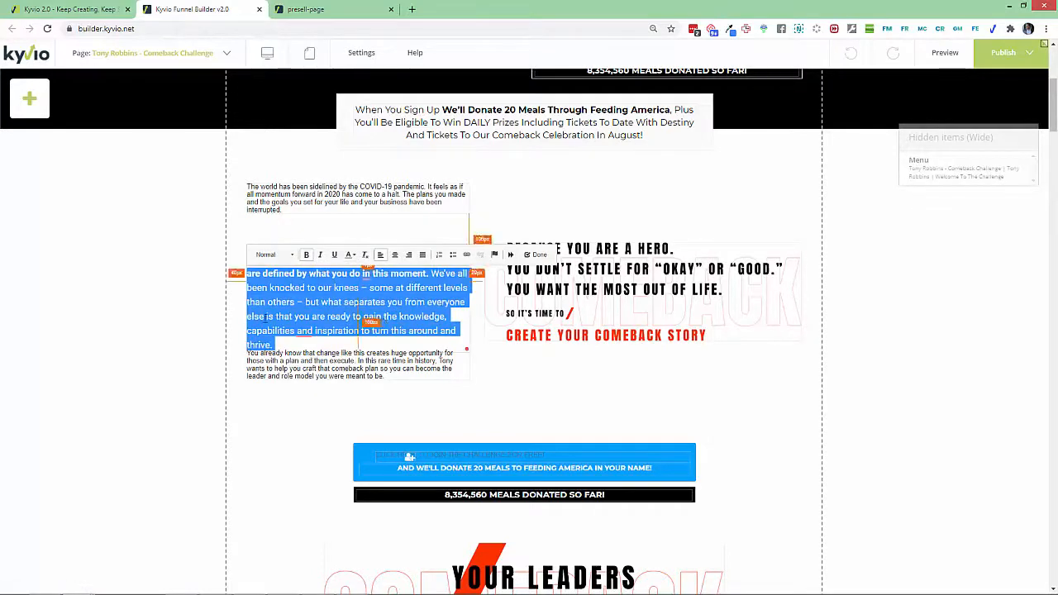
pyautogui.click(224, 318)
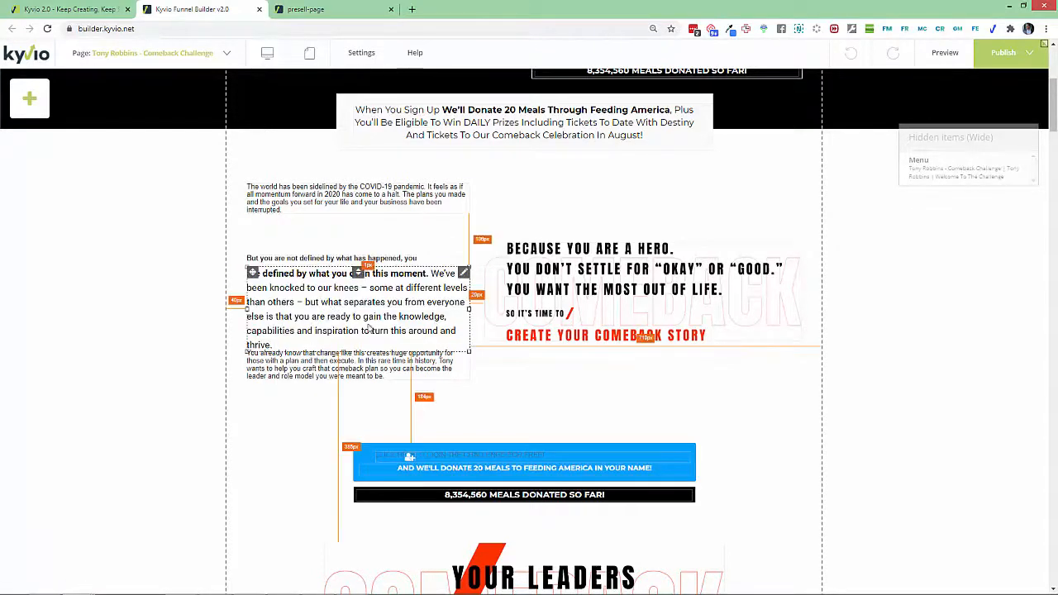
pyautogui.moveTo(470, 311); pyautogui.dragTo(484, 310)
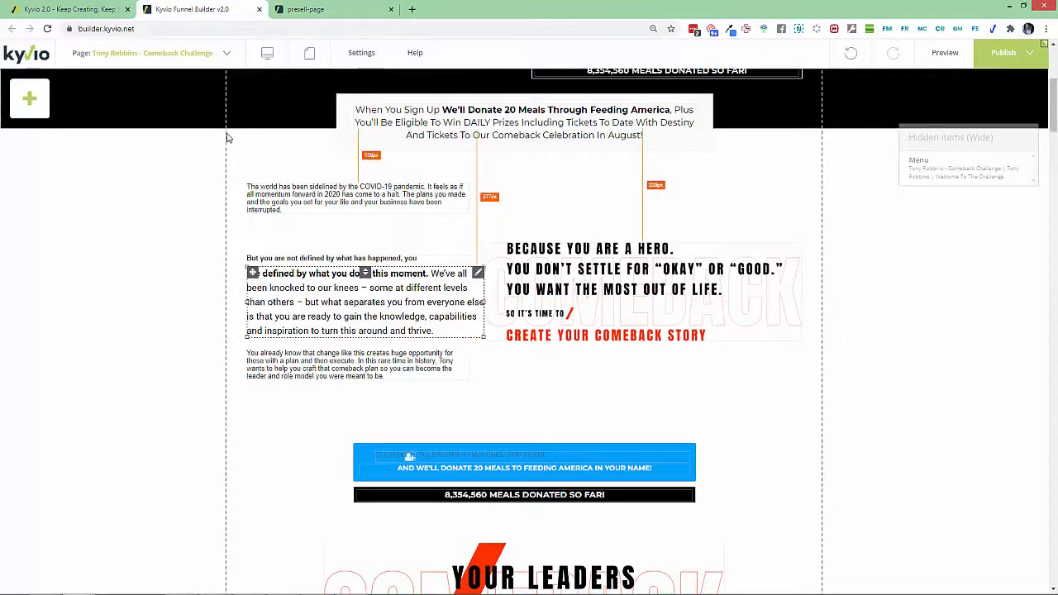
# Return to the comeback funnel's page list in Smart Funnels.
pyautogui.click(70, 10)
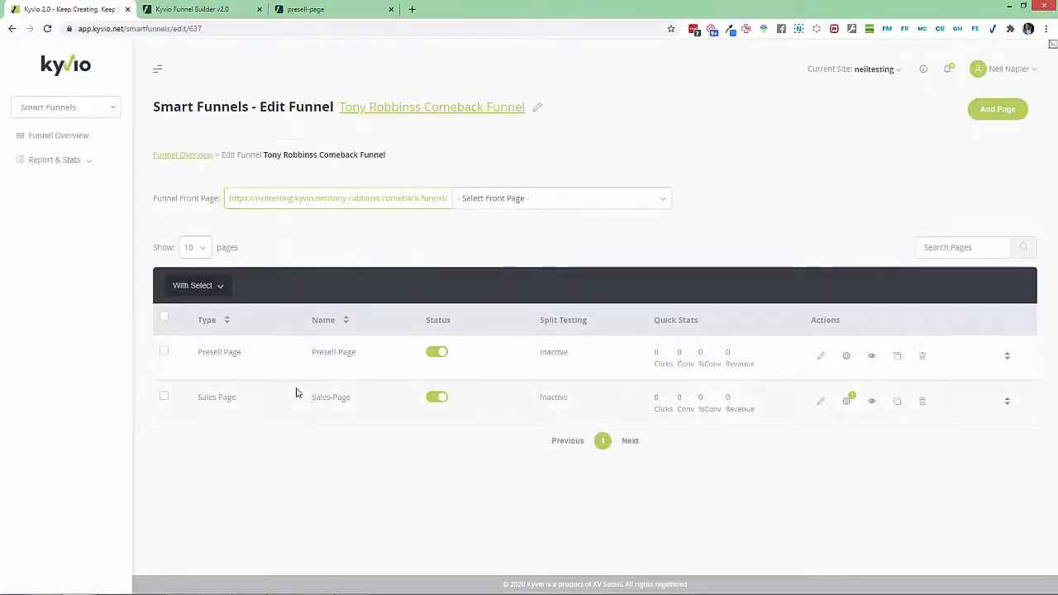